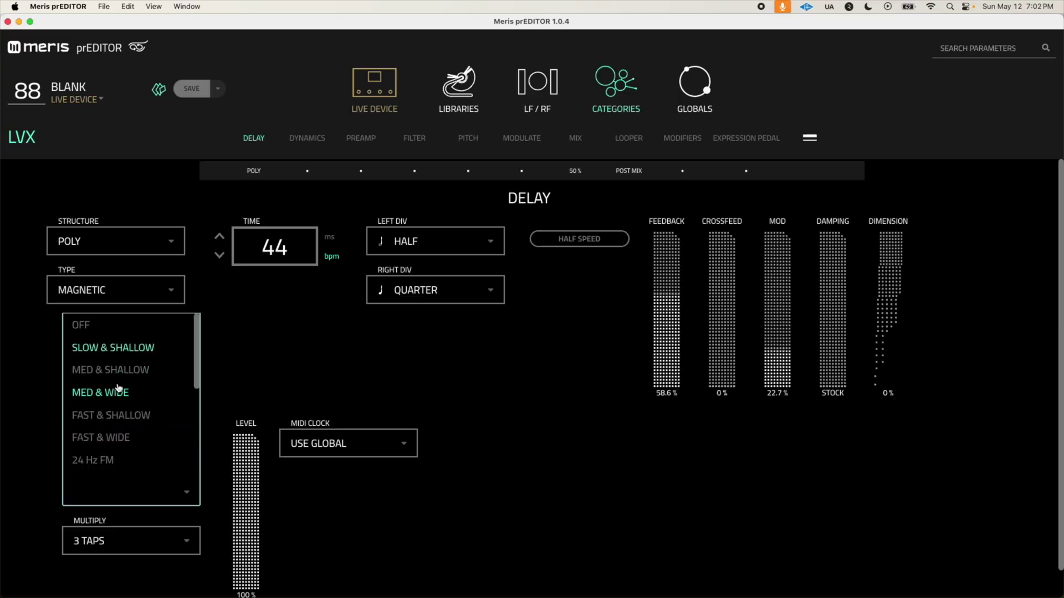
Scroll down the RIGHT MOD list toward the MED & WIDE option.
scroll(118, 406, down, 1)
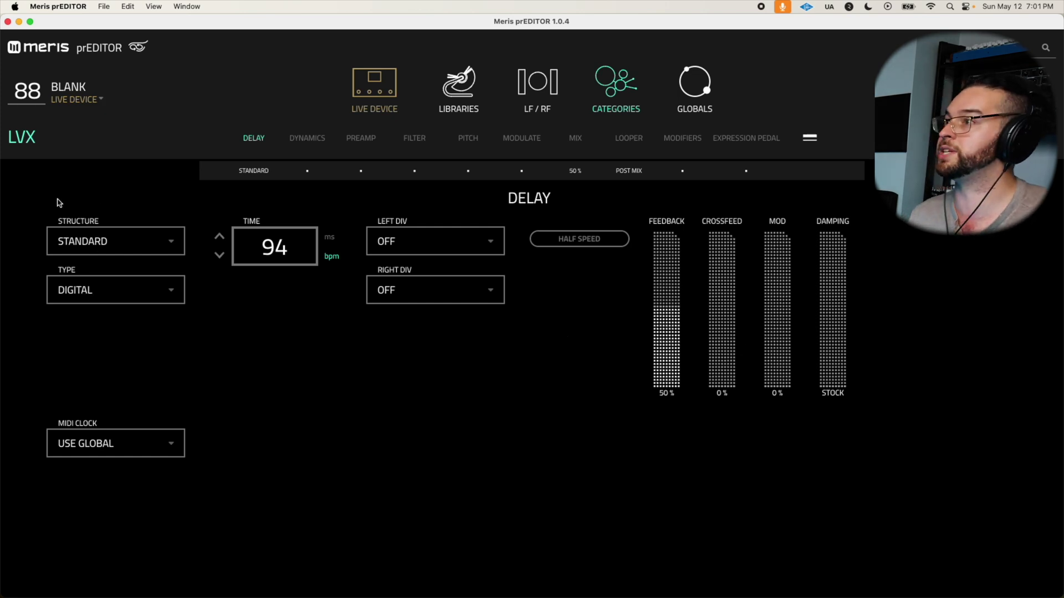
Make the delay Magnetic, with modulation at 22.7% and feedback at 58.6%.
click(83, 287)
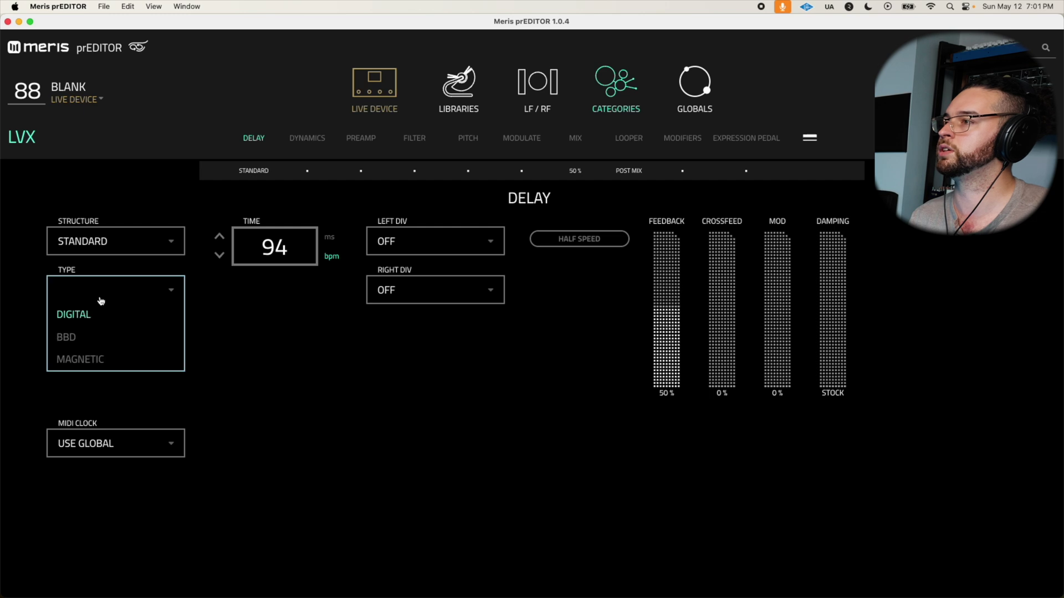
click(78, 359)
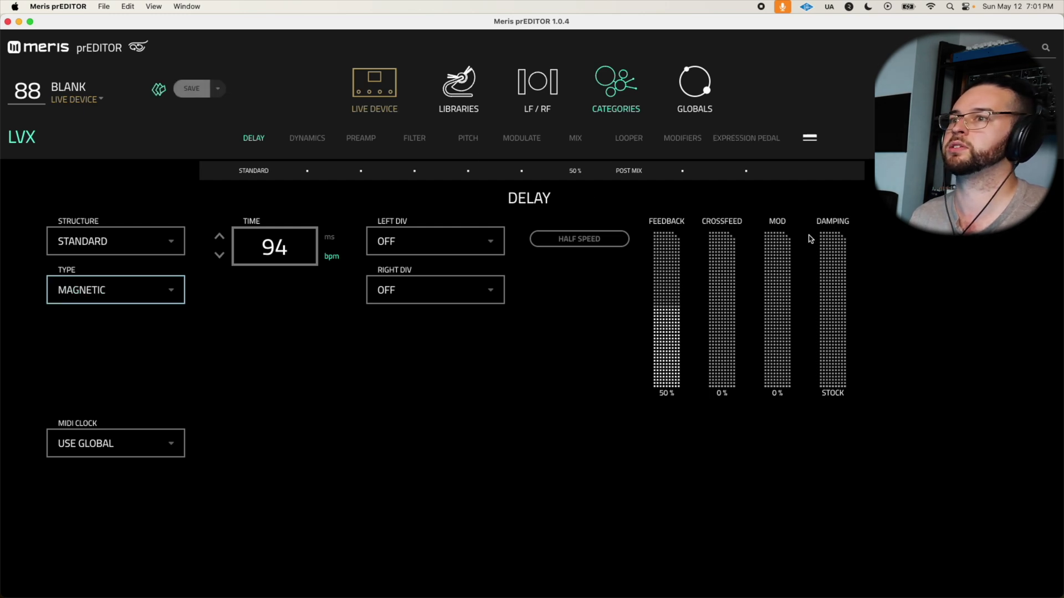
drag(777, 328, 775, 350)
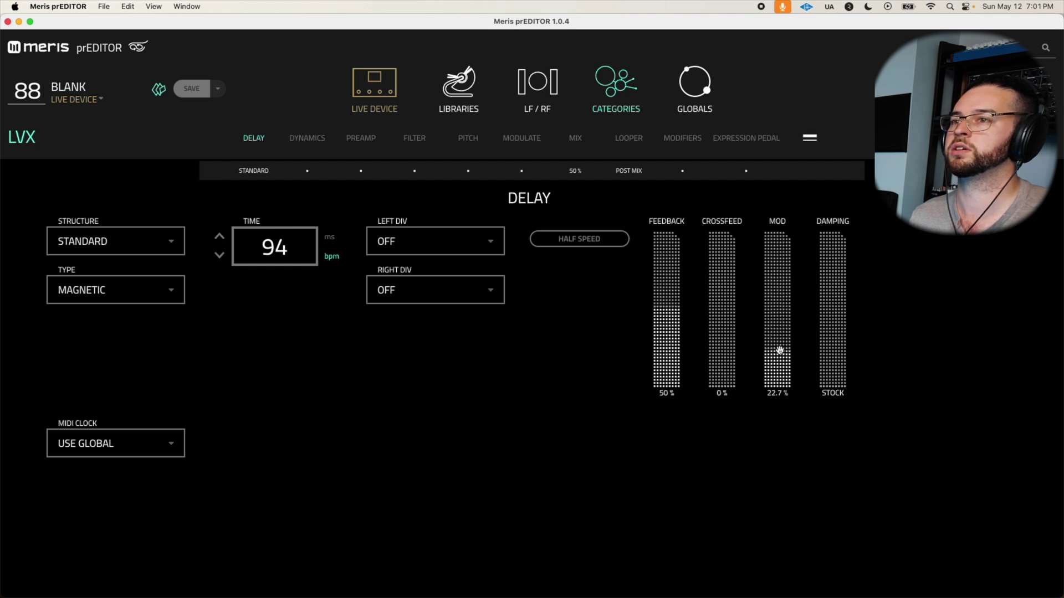
drag(657, 315, 665, 286)
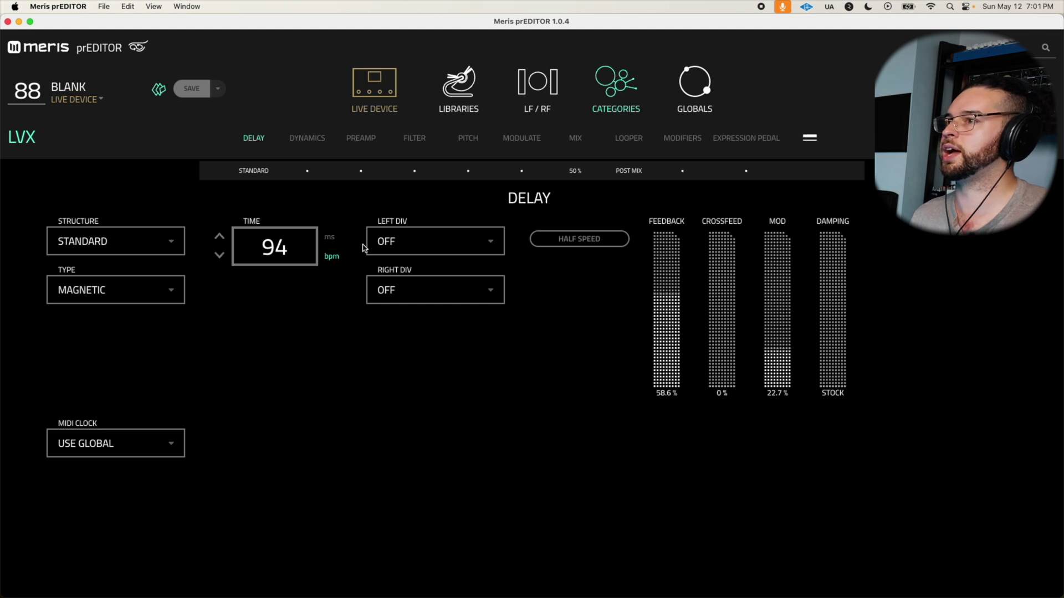
click(304, 169)
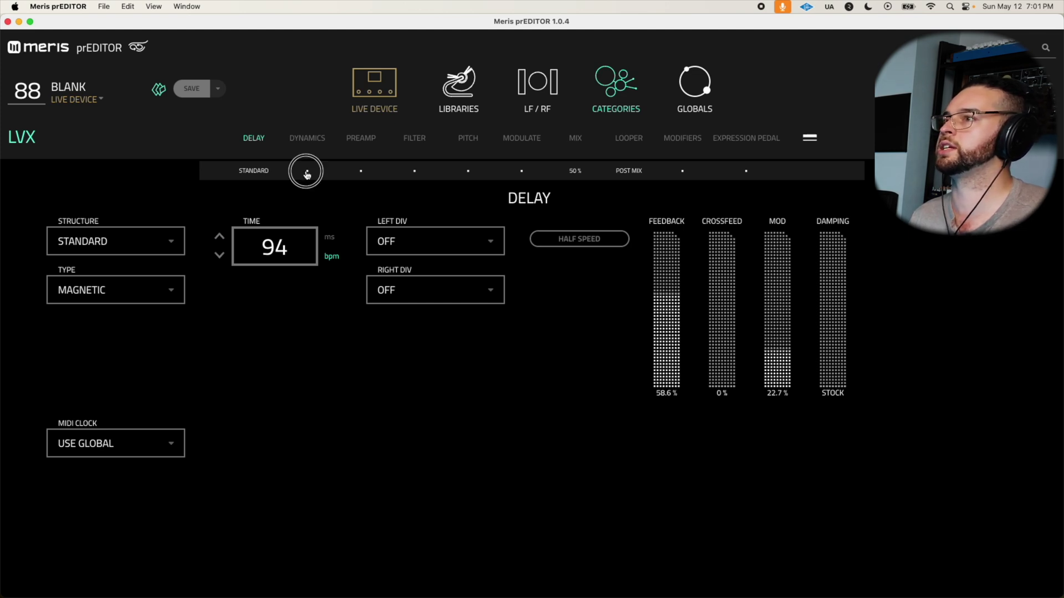
Make the delay structure Poly, keep the Magnetic type, and set the time to 44 ms.
click(105, 307)
click(95, 240)
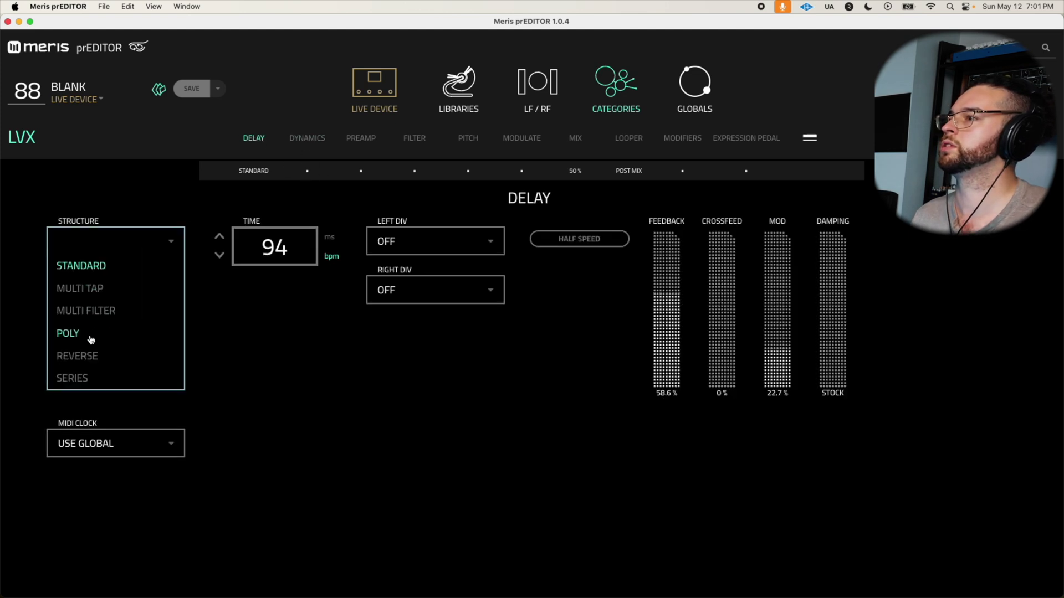
click(88, 338)
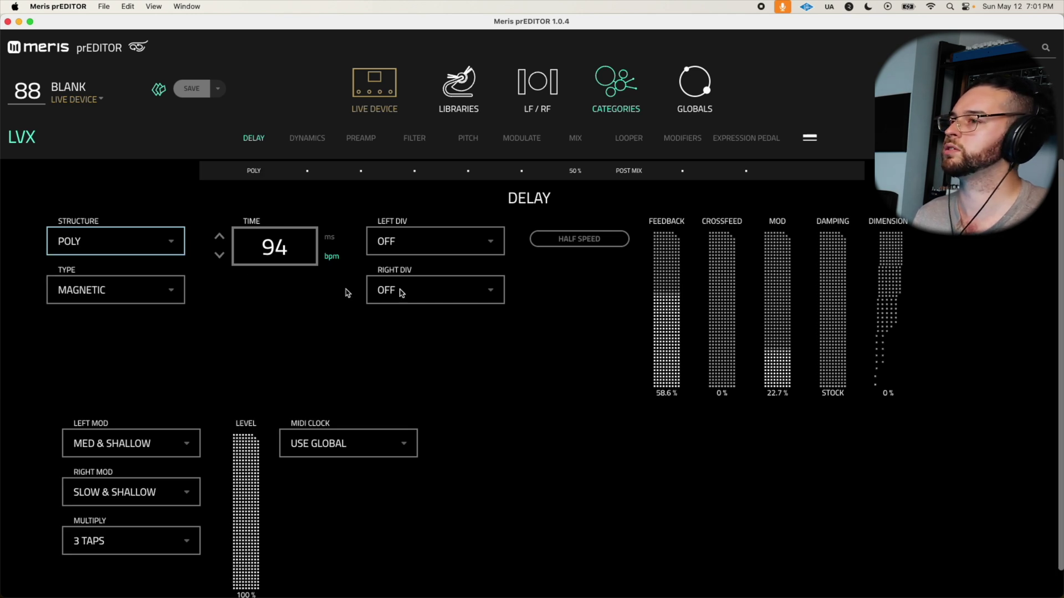
click(73, 292)
click(288, 353)
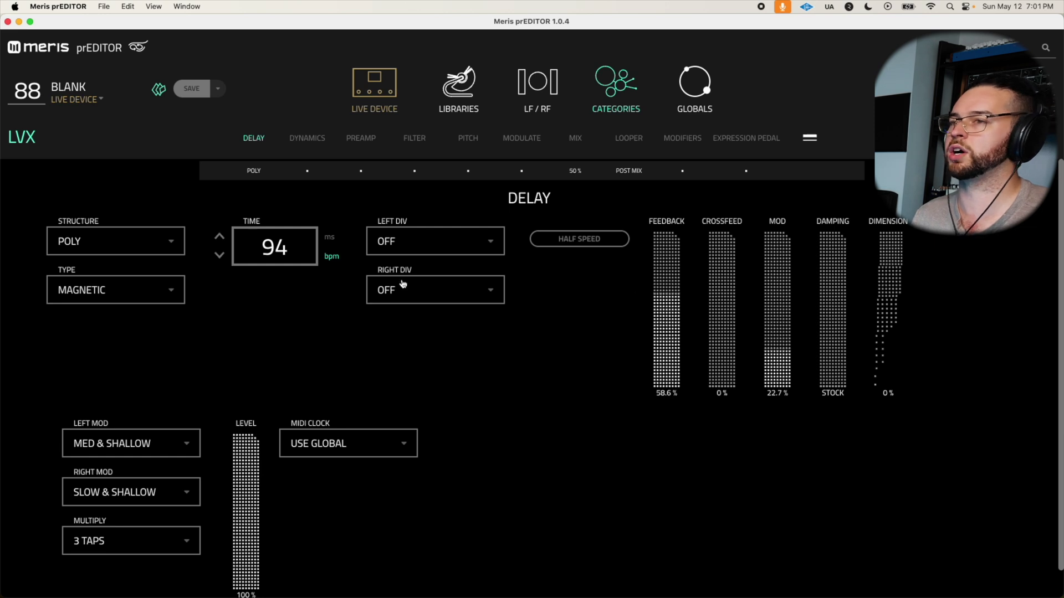
double_click(320, 252)
text(44)
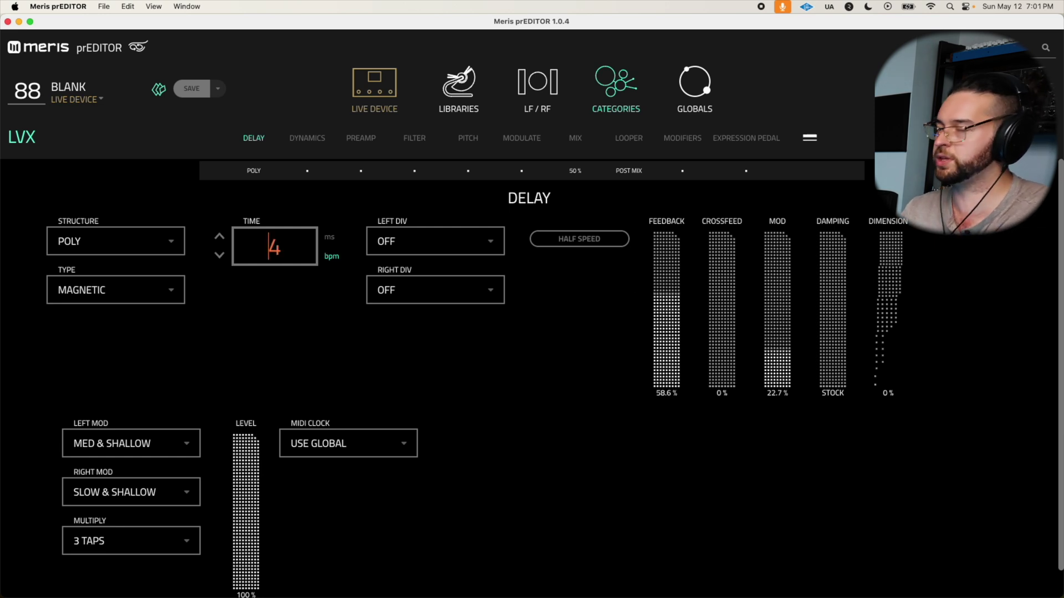
key(Return)
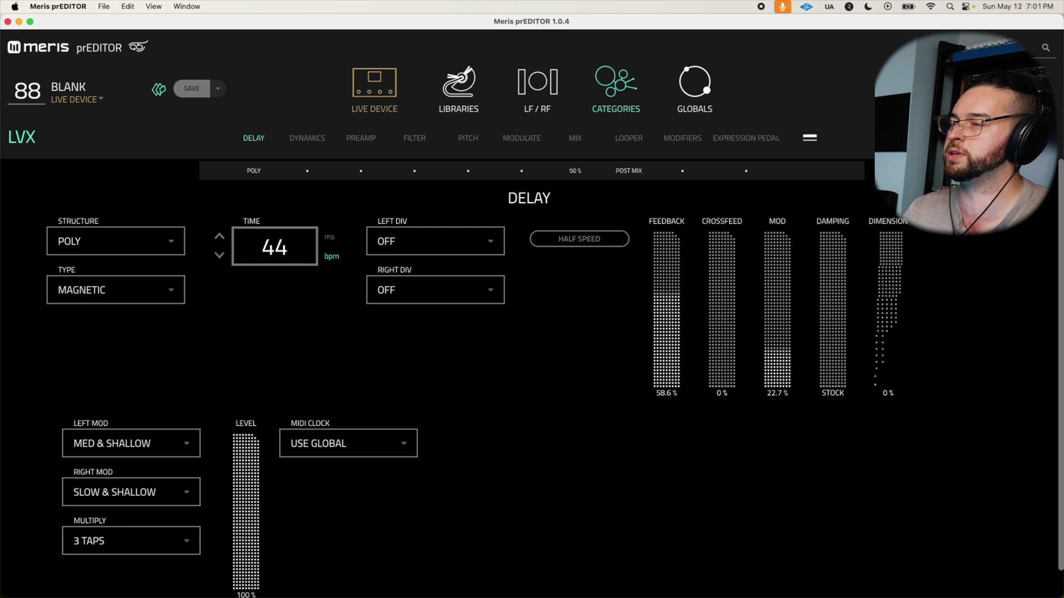
Set the left division to Half and the right division to Quarter.
click(449, 247)
click(413, 334)
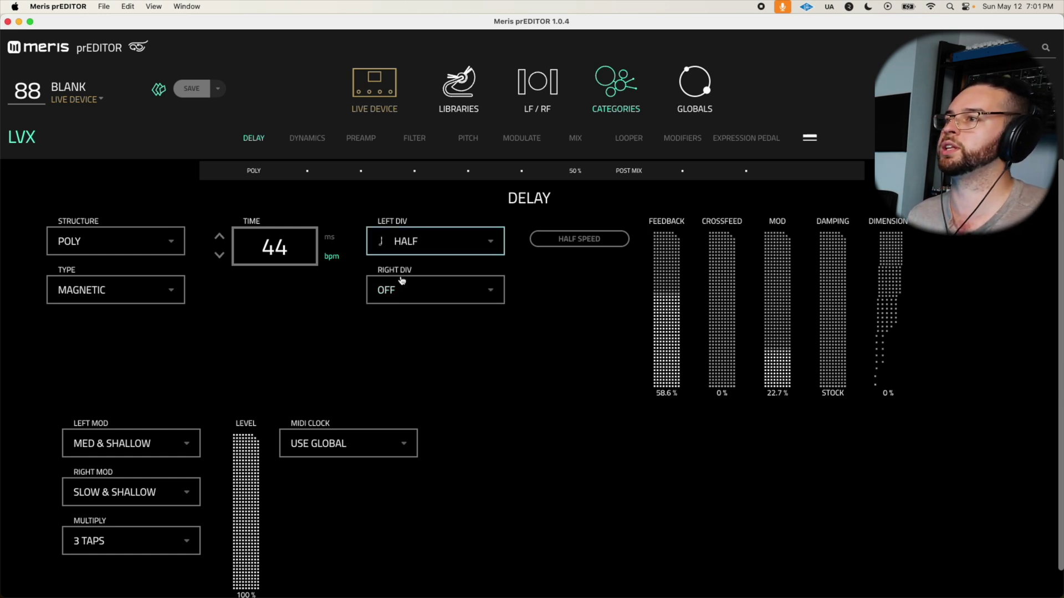
click(401, 281)
click(416, 447)
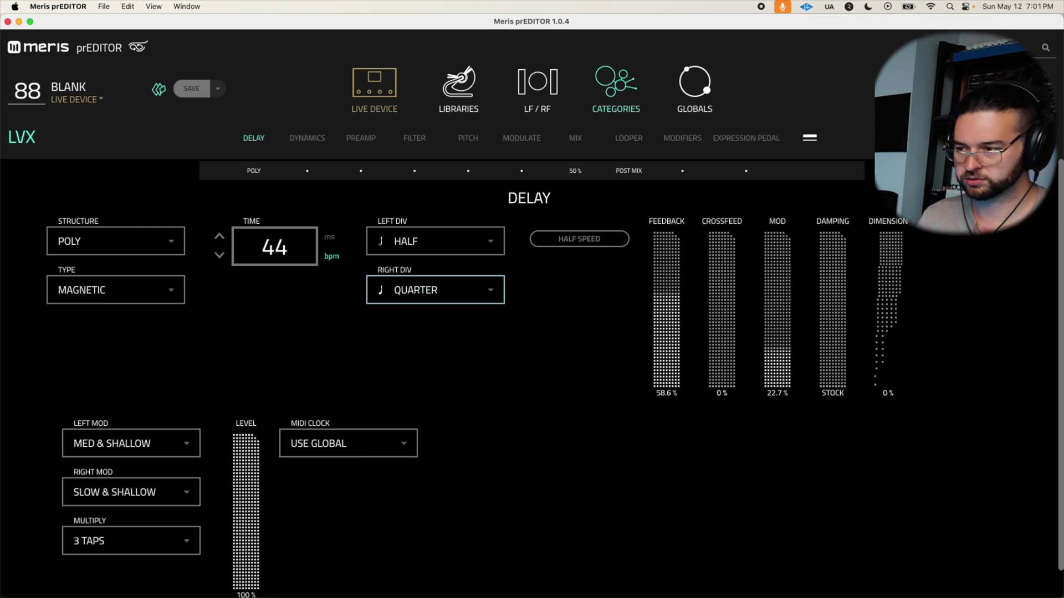
Set left modulation to OCTAVE DWN & UP and right modulation to MED & WIDE.
click(89, 443)
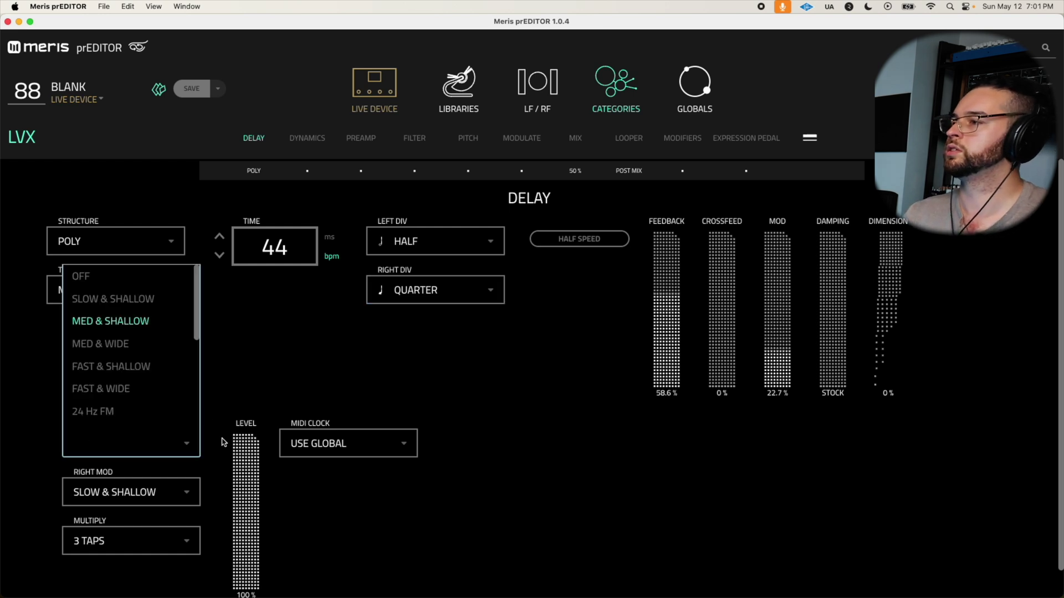
scroll(97, 410, down, 10)
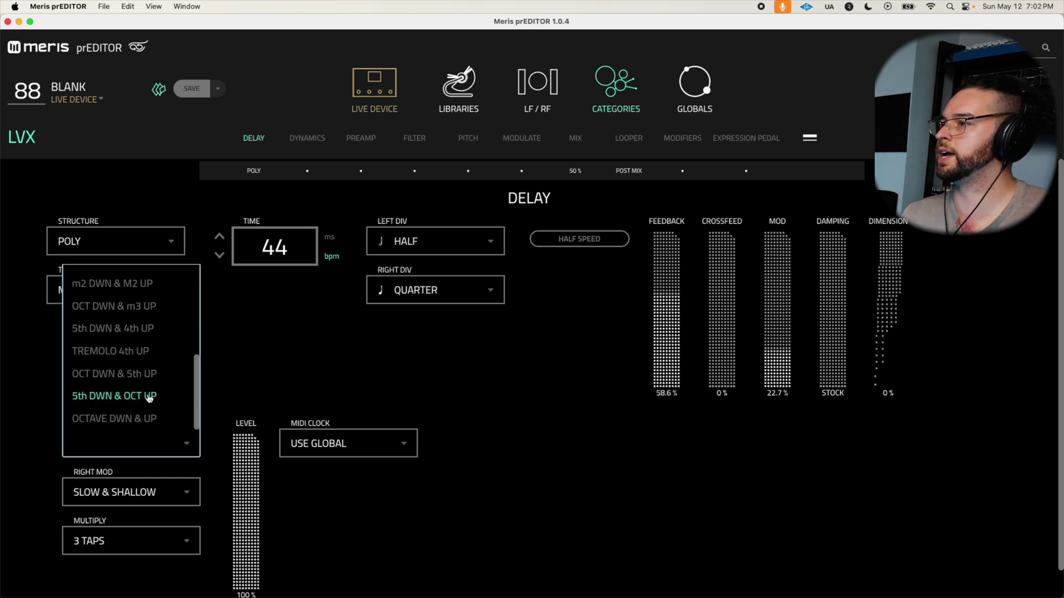
click(112, 420)
click(131, 493)
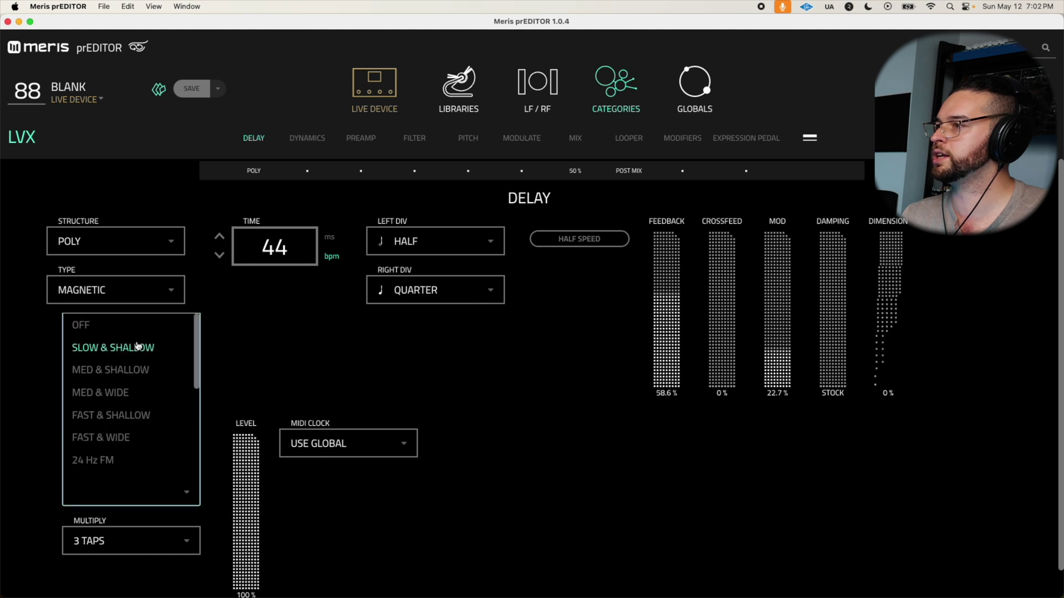
scroll(119, 399, down, 1)
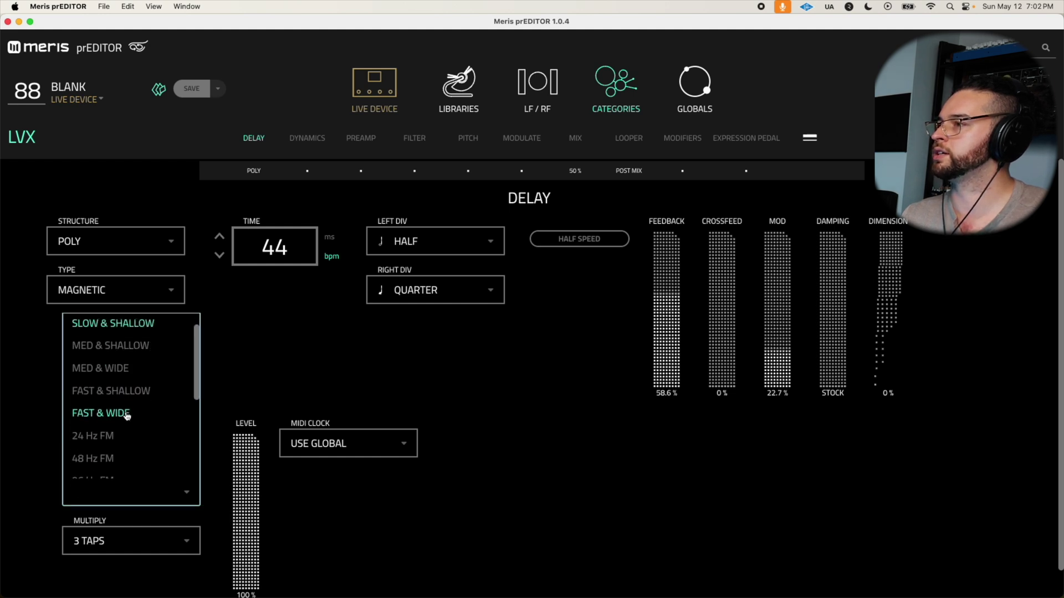
click(105, 374)
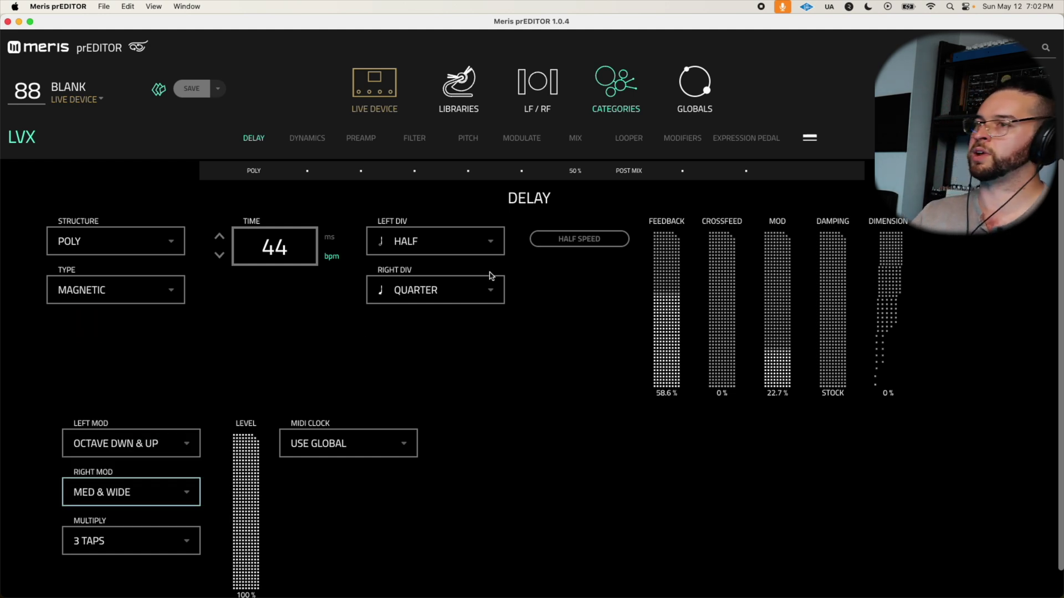
Set feedback to 31.3%, damping to 23.4%, dimension to 13.3% and use 2 taps.
drag(677, 318, 672, 339)
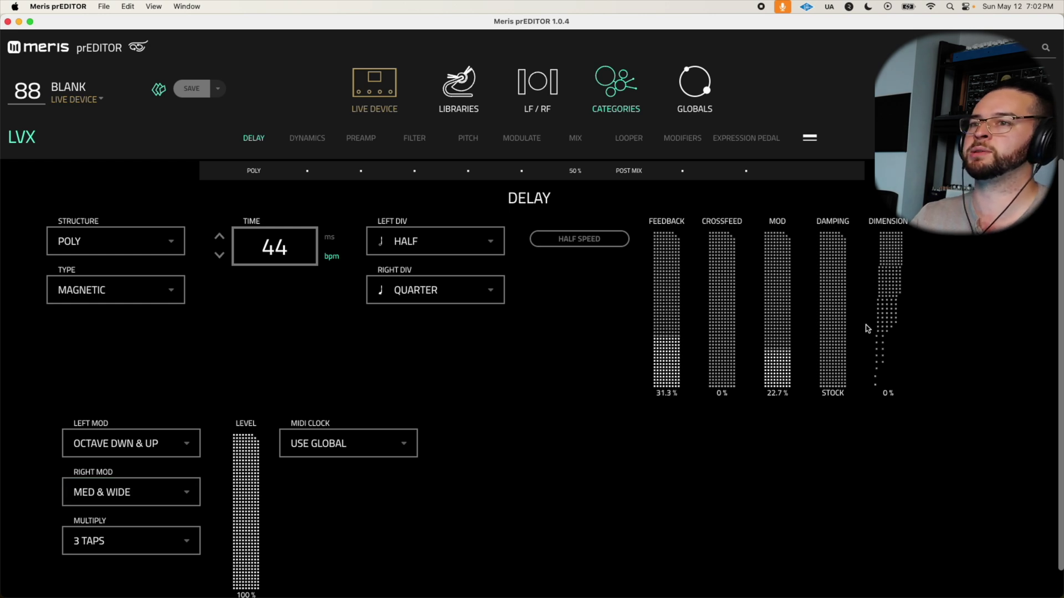
mouse_move(818, 351)
mouse_down()
mouse_move(836, 330)
mouse_move(831, 351)
mouse_up()
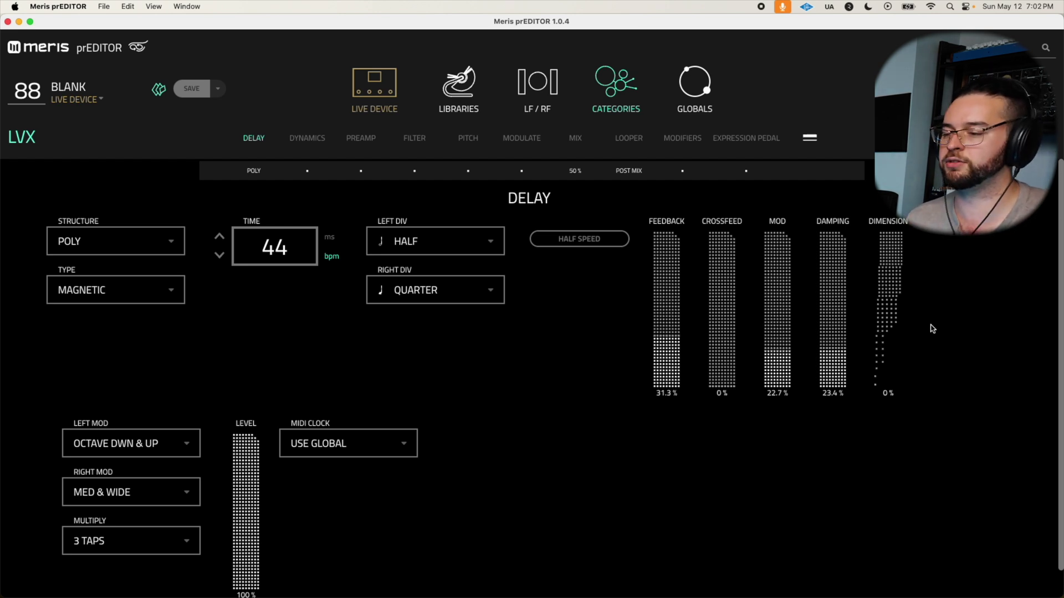
drag(893, 314, 895, 265)
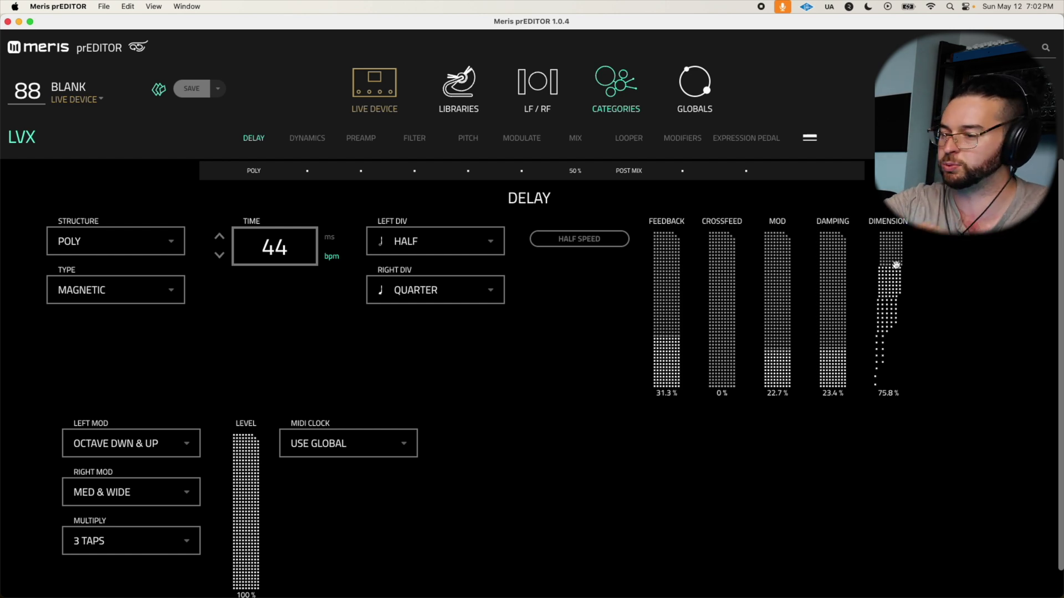
drag(896, 265, 888, 329)
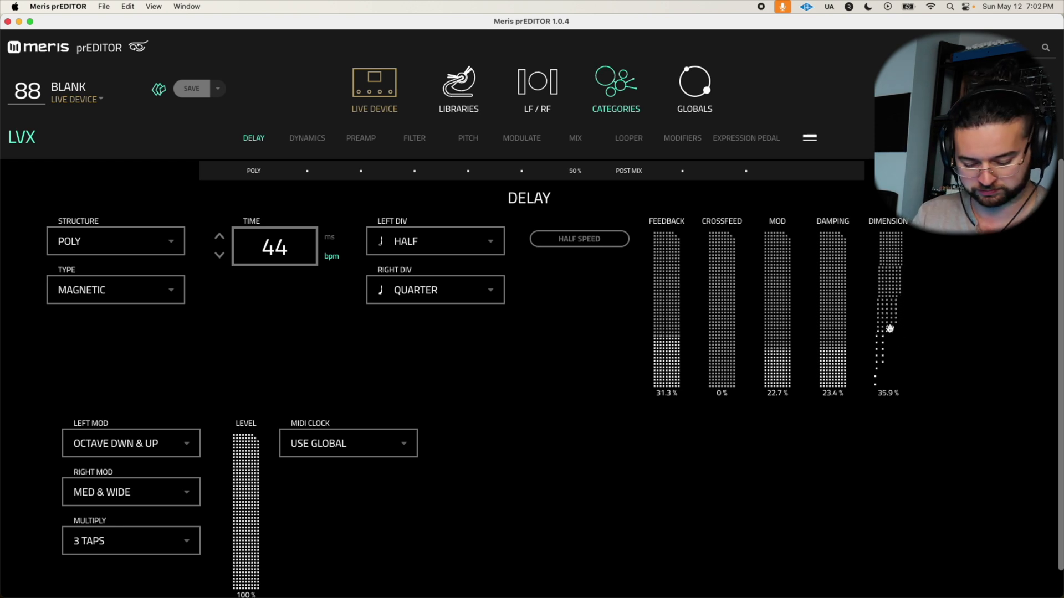
drag(889, 329, 883, 381)
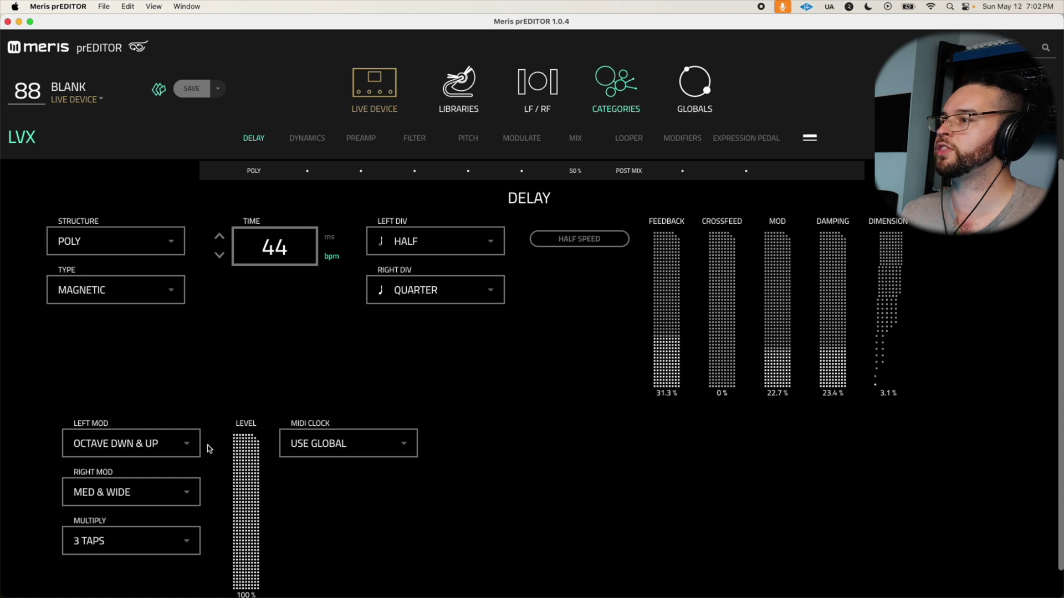
click(92, 543)
click(95, 431)
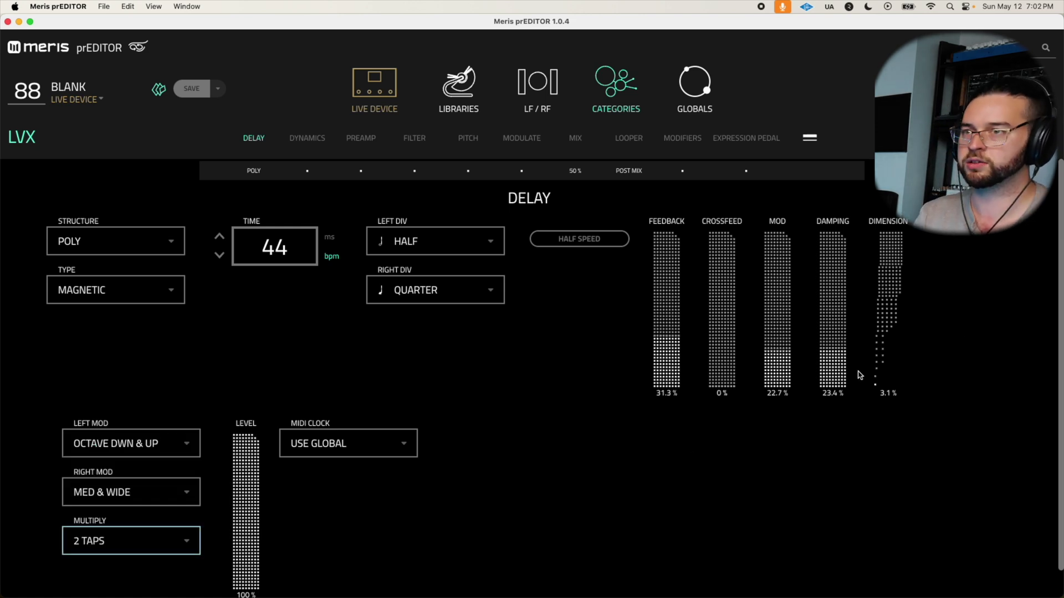
drag(878, 370, 877, 361)
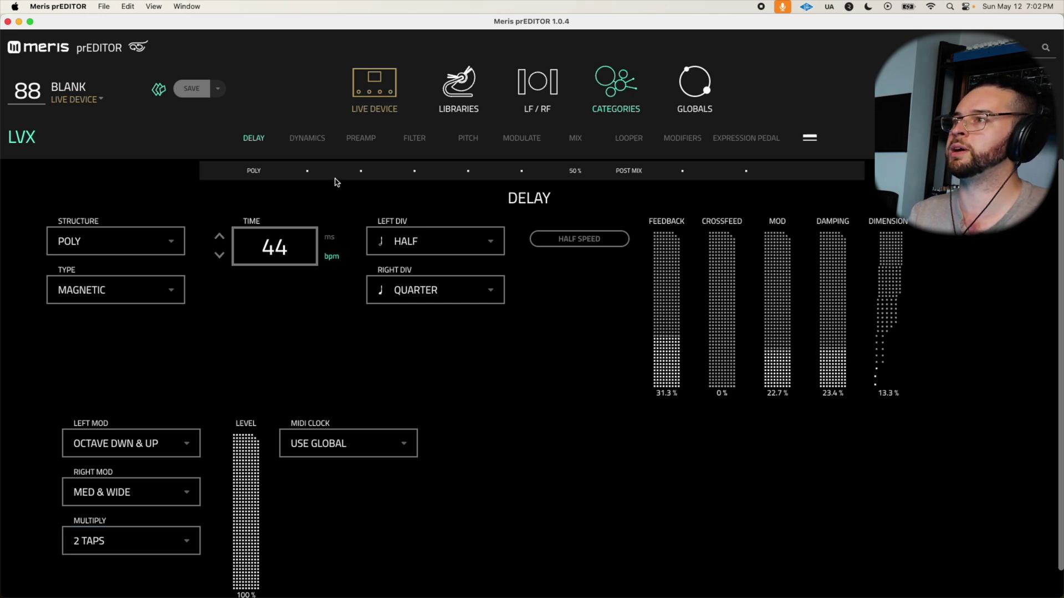
Make the dynamics a Compressor at Pre + Dry, with slow attack and fast release.
click(304, 138)
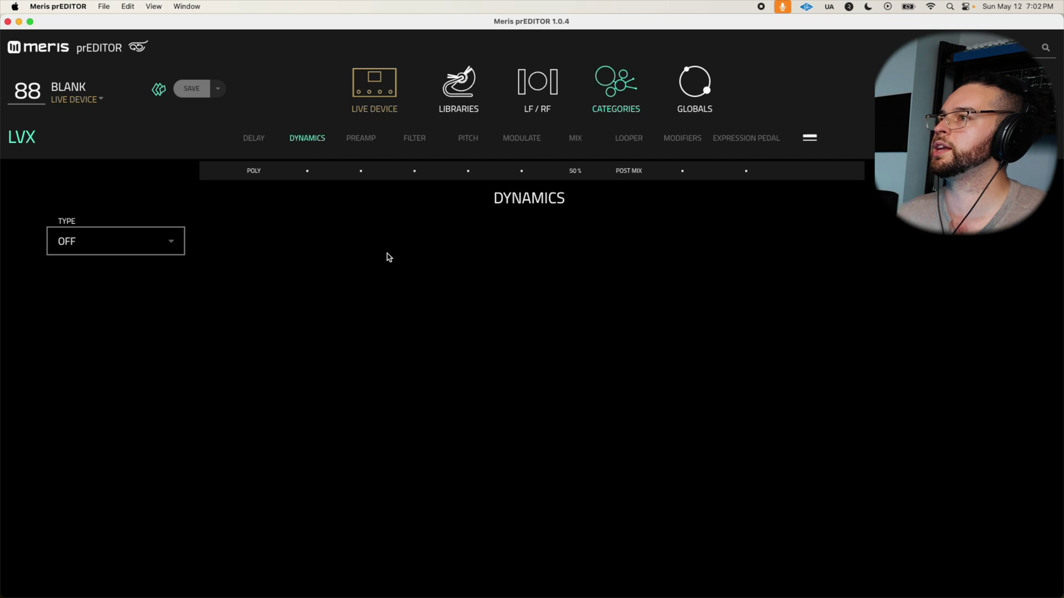
click(113, 242)
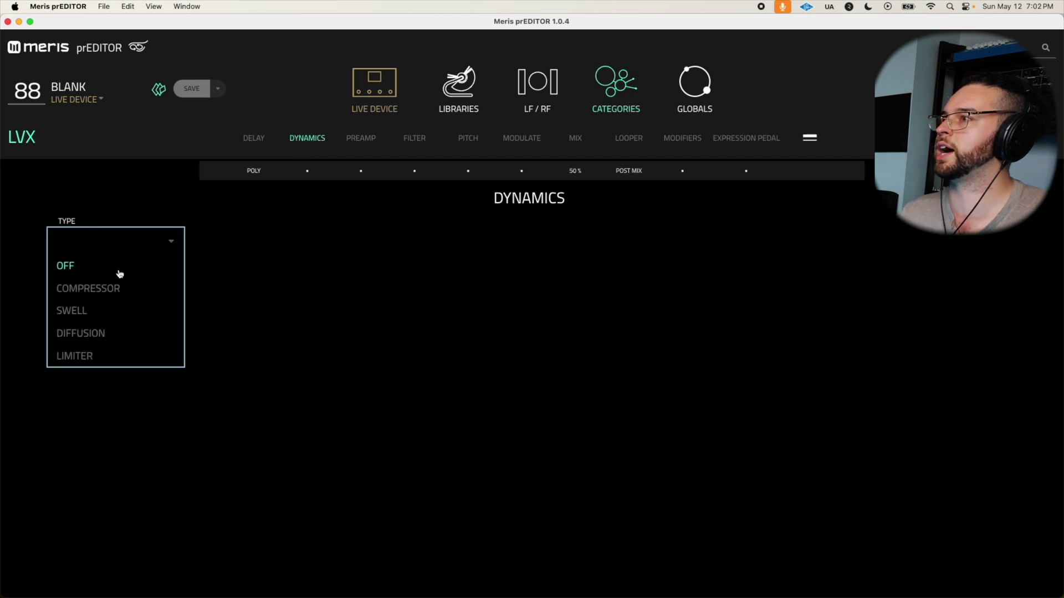
click(87, 289)
click(305, 290)
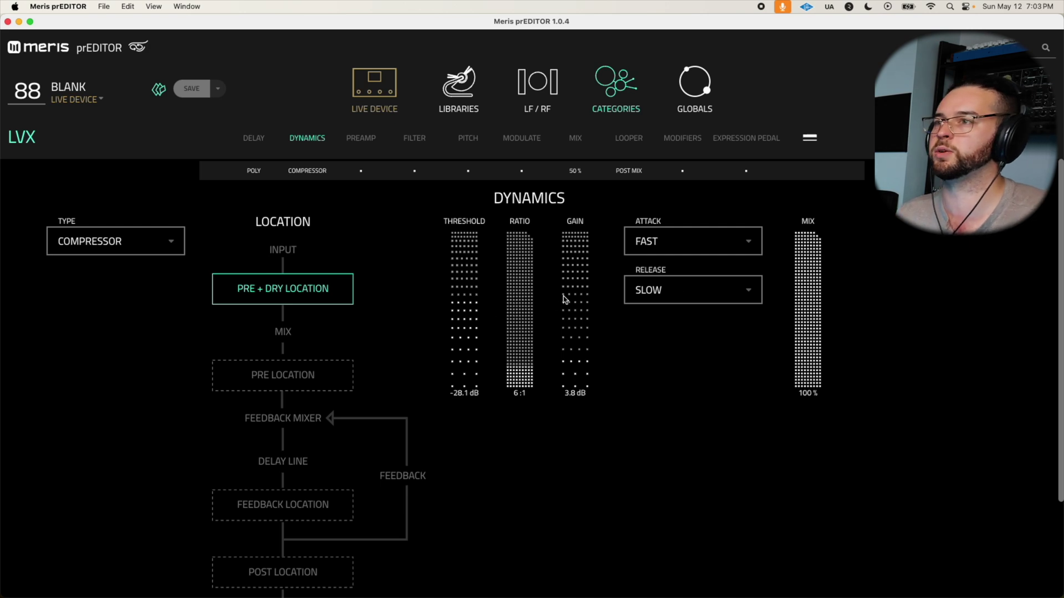
click(665, 254)
click(650, 308)
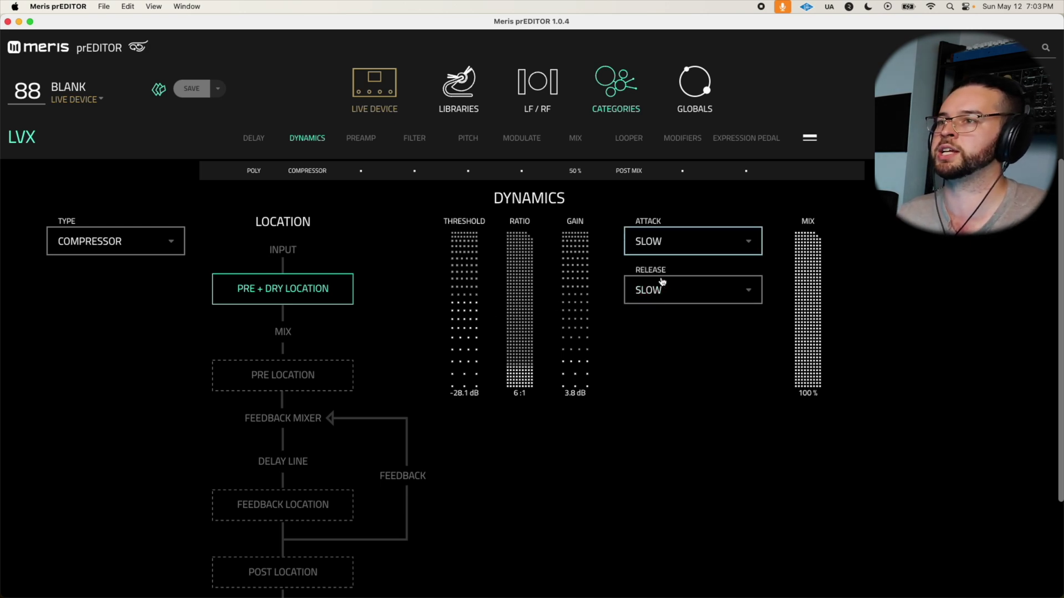
click(673, 291)
click(648, 315)
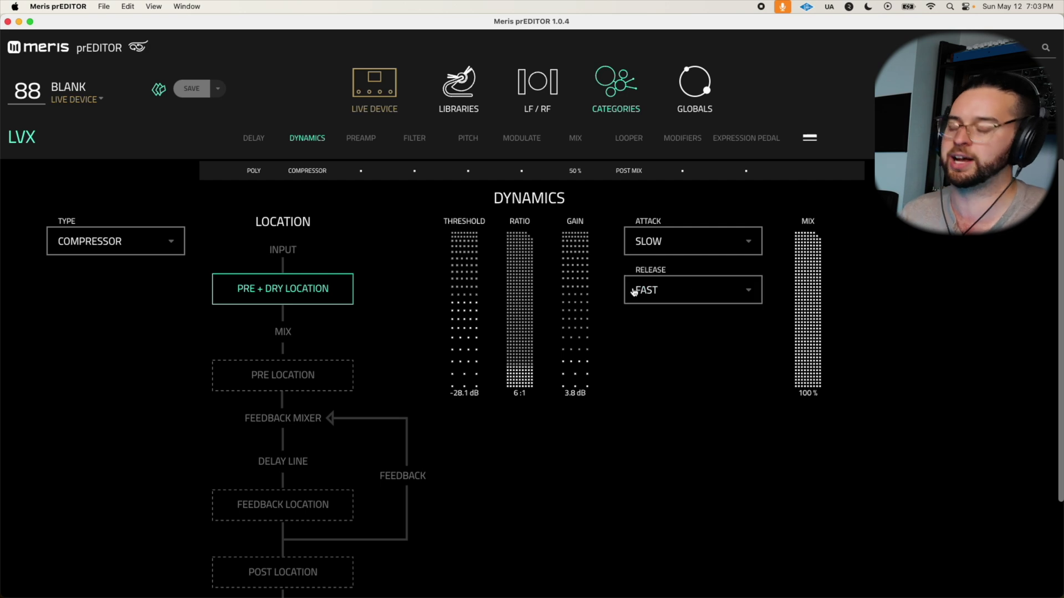
Set compressor threshold -43.5 dB, ratio 19:1 and mix 43%, then go to the Filter page.
drag(471, 302, 460, 335)
drag(521, 319, 519, 310)
drag(815, 263, 814, 317)
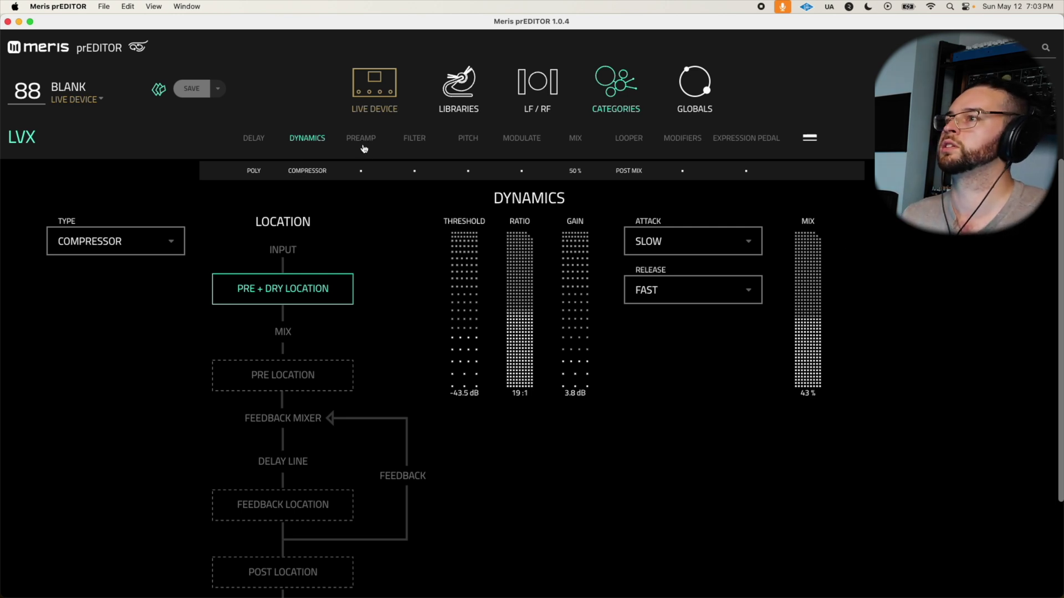
click(410, 137)
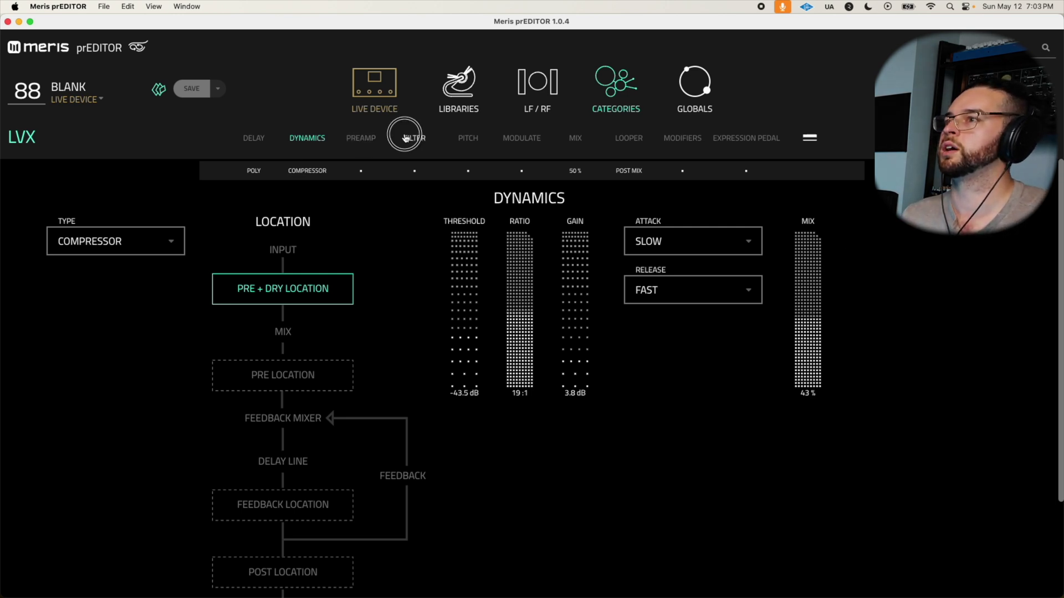
Make the filter a Ladder type with Highpass topology.
click(115, 236)
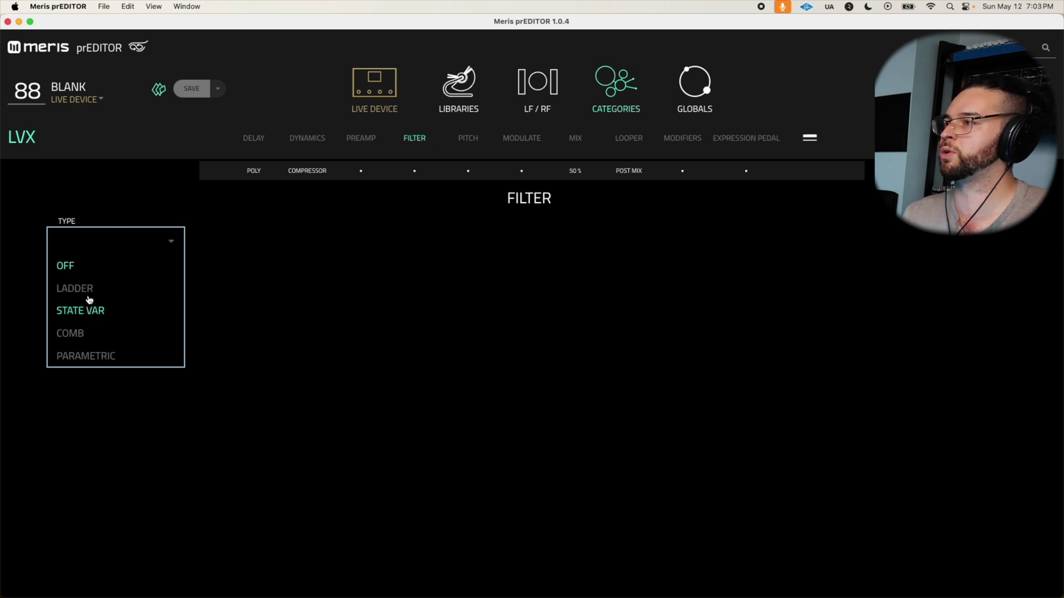
click(89, 289)
click(615, 247)
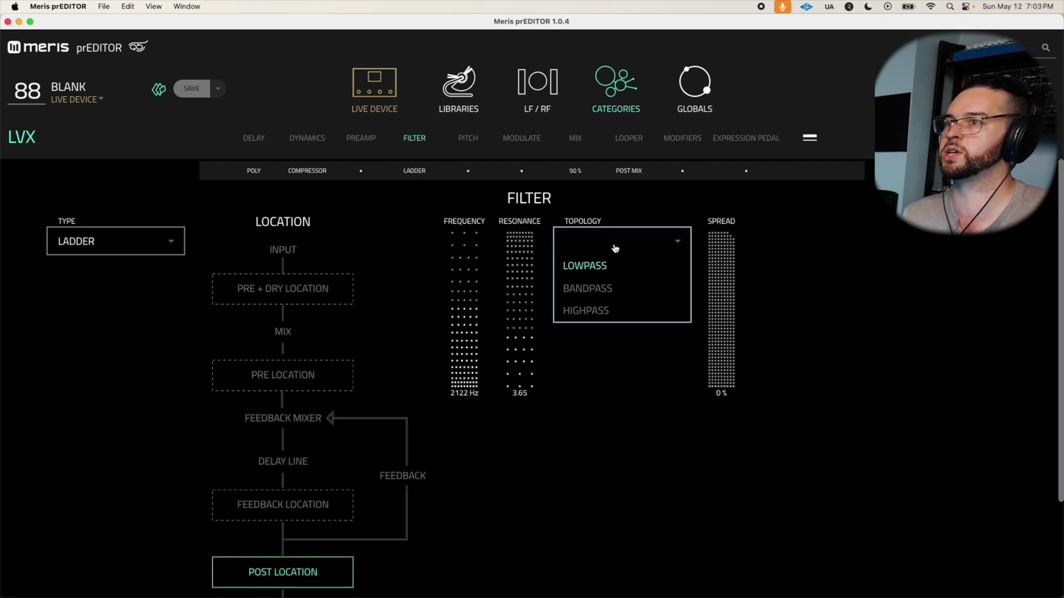
click(597, 310)
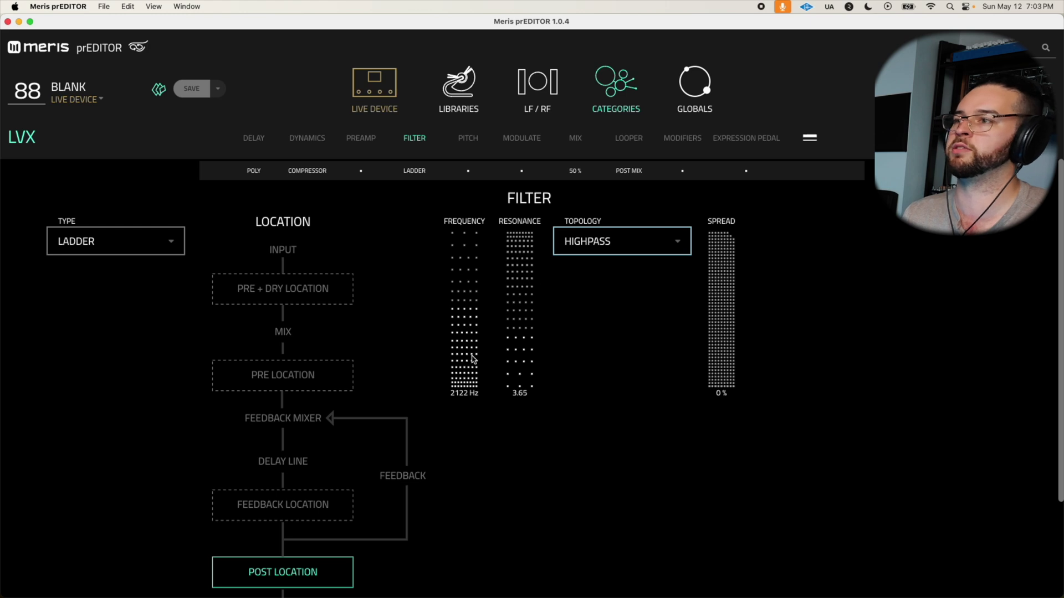
Set filter frequency 454 Hz, resonance 0.5 and spread 53.1%, then move to the Preamp page.
click(468, 335)
drag(468, 335, 486, 302)
drag(541, 429, 551, 458)
drag(458, 338, 465, 313)
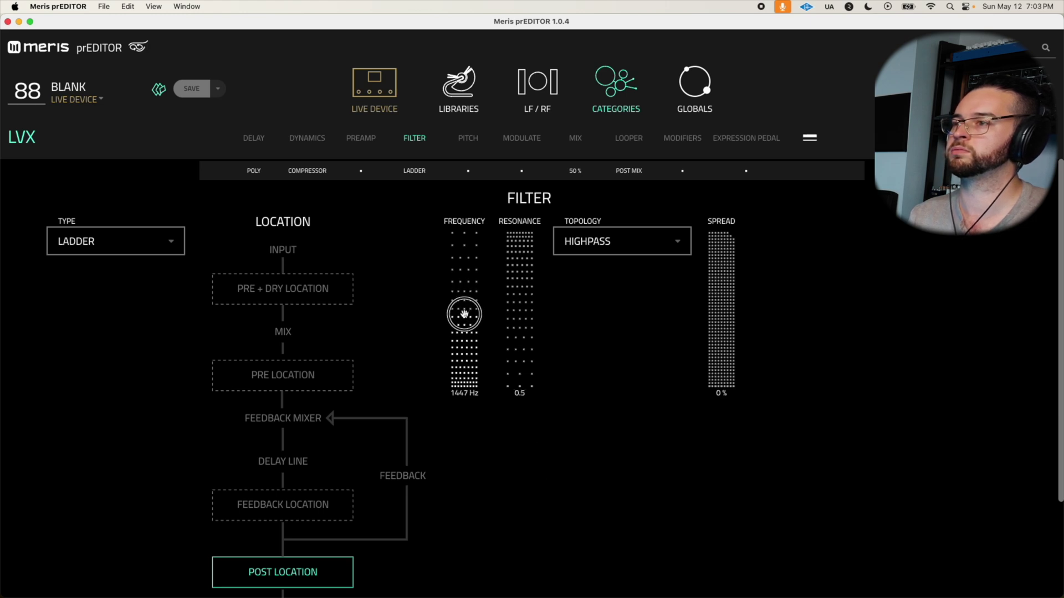
drag(722, 338, 720, 305)
drag(457, 337, 459, 338)
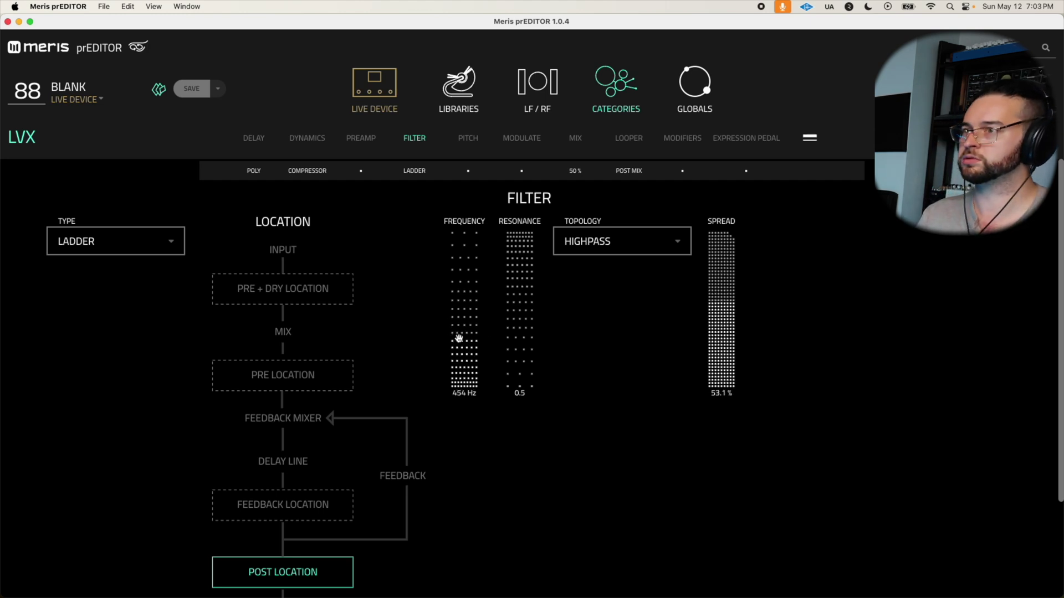
click(365, 142)
click(76, 246)
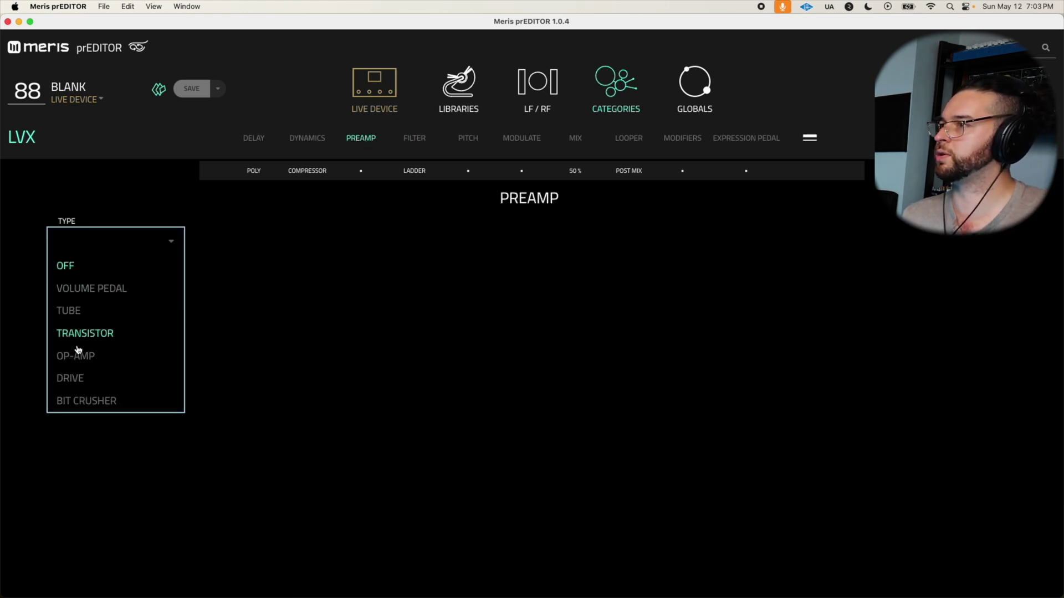
Add a Bit Crusher preamp at Pre + Dry with 44222 Hz decimation, 30-bit depth and 74.2% level.
click(91, 405)
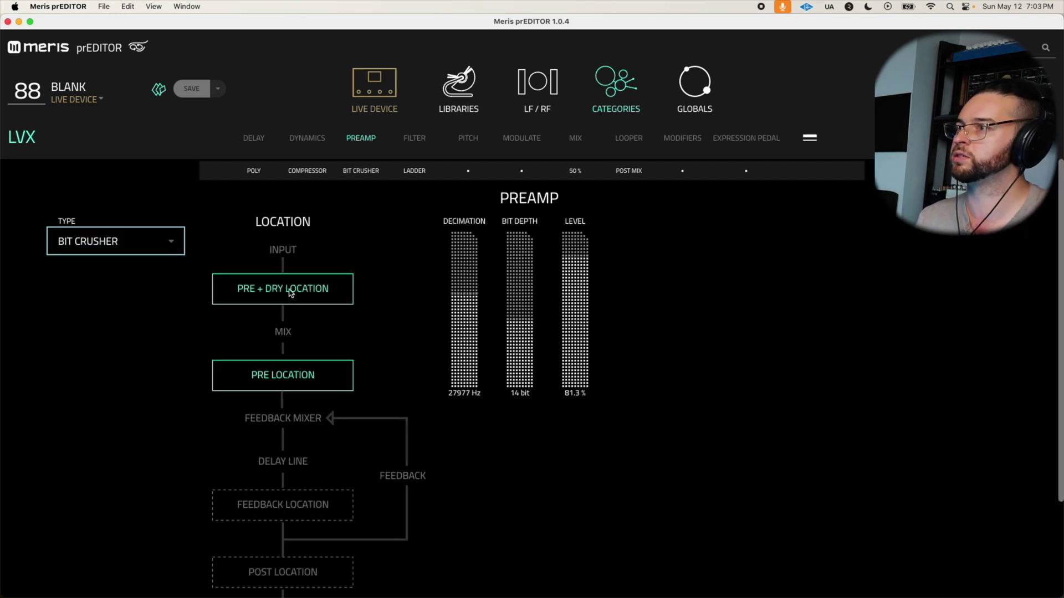
click(290, 292)
mouse_move(458, 291)
mouse_down()
mouse_move(465, 245)
mouse_move(461, 295)
mouse_up()
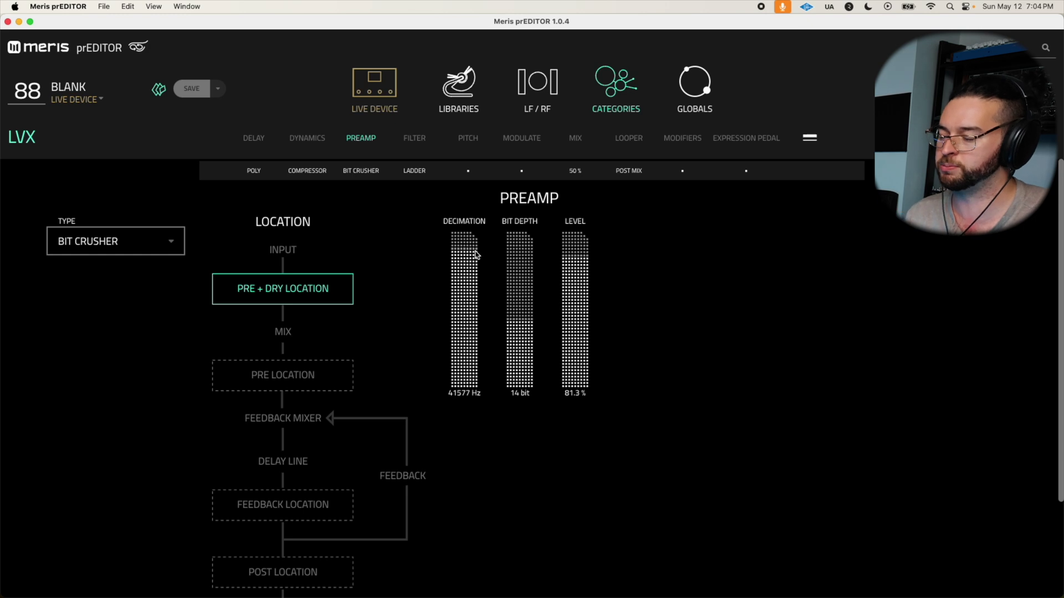
drag(525, 322, 523, 241)
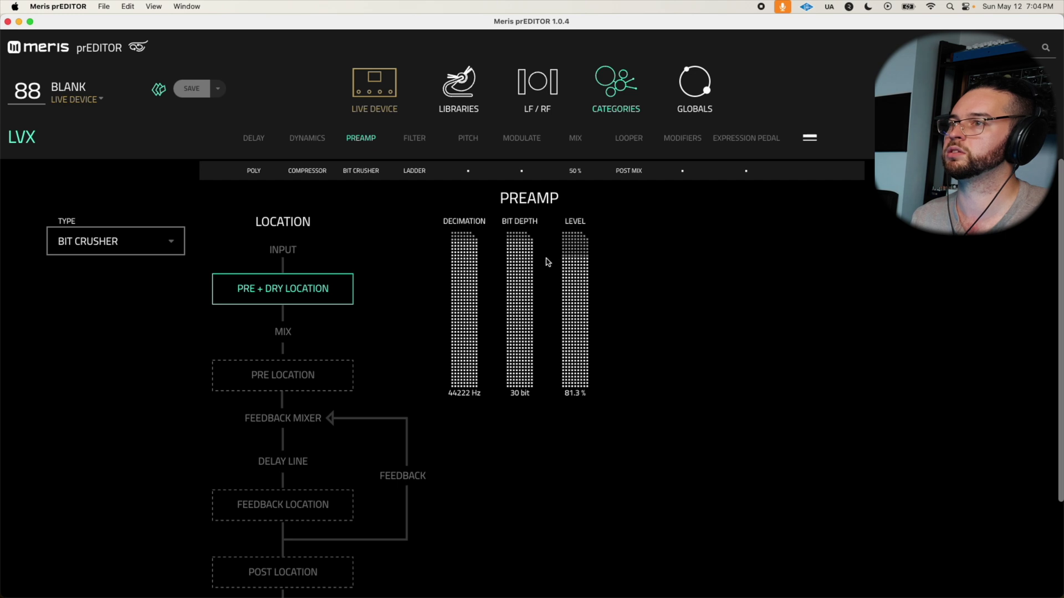
drag(570, 271, 576, 270)
click(67, 254)
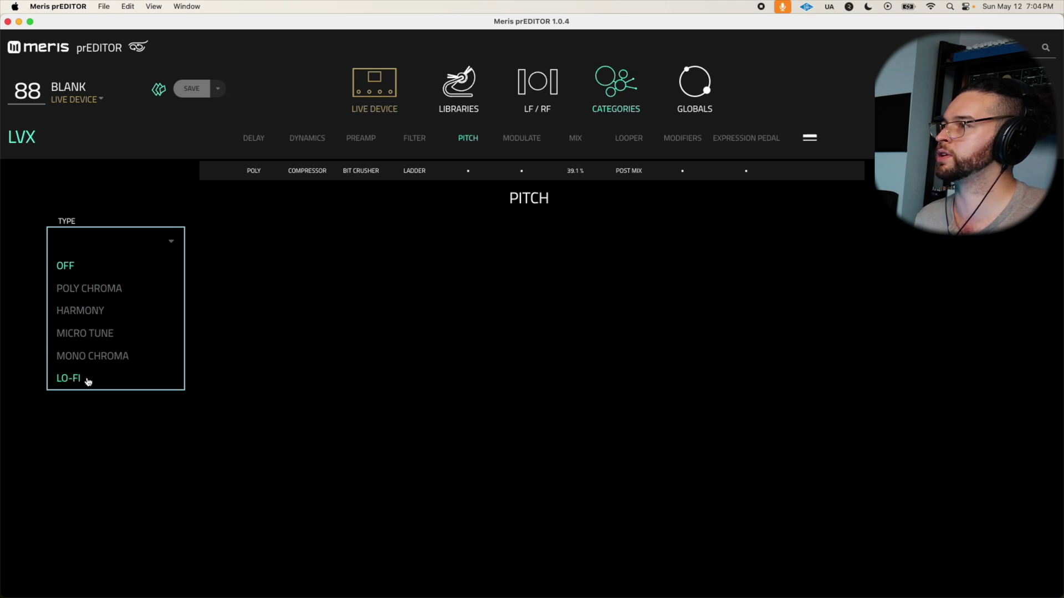
Choose Poly Chroma at Pre + Dry, shift pitch to 12 m2 and drop mix to about 20%.
click(85, 291)
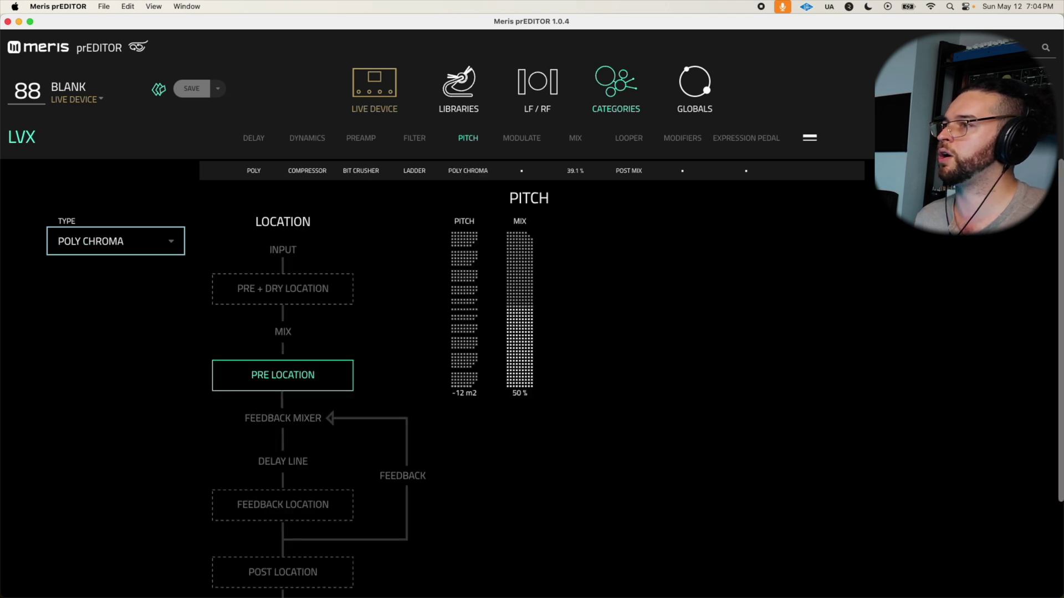
click(314, 291)
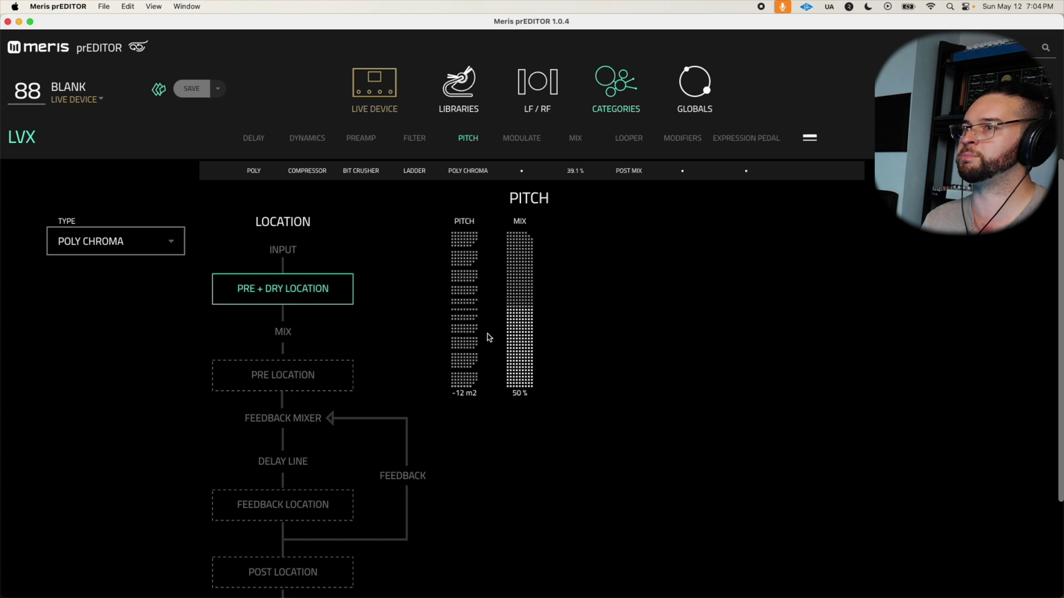
drag(467, 308, 497, 211)
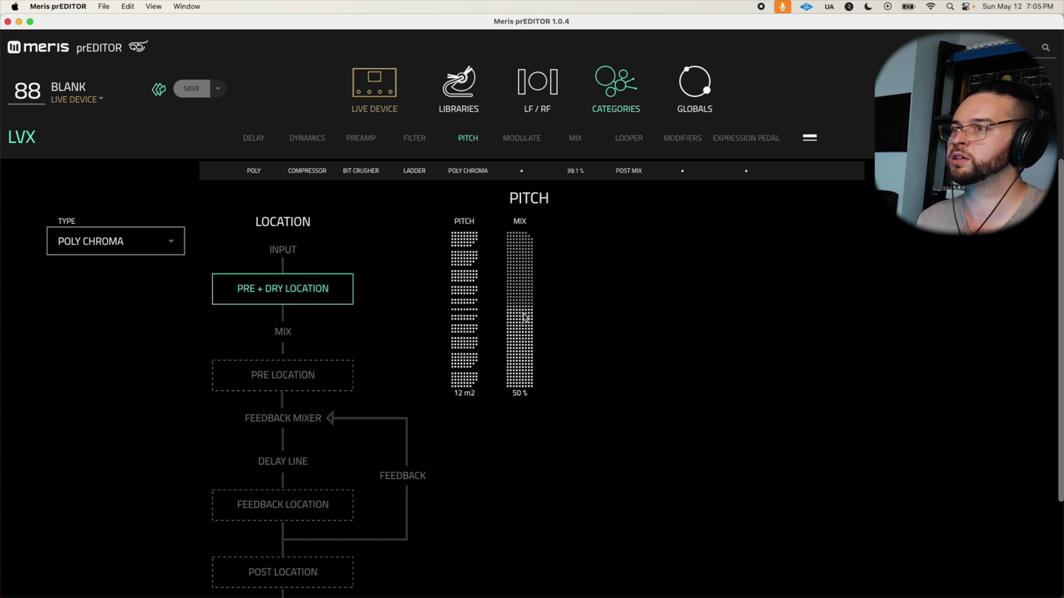
drag(524, 317, 522, 355)
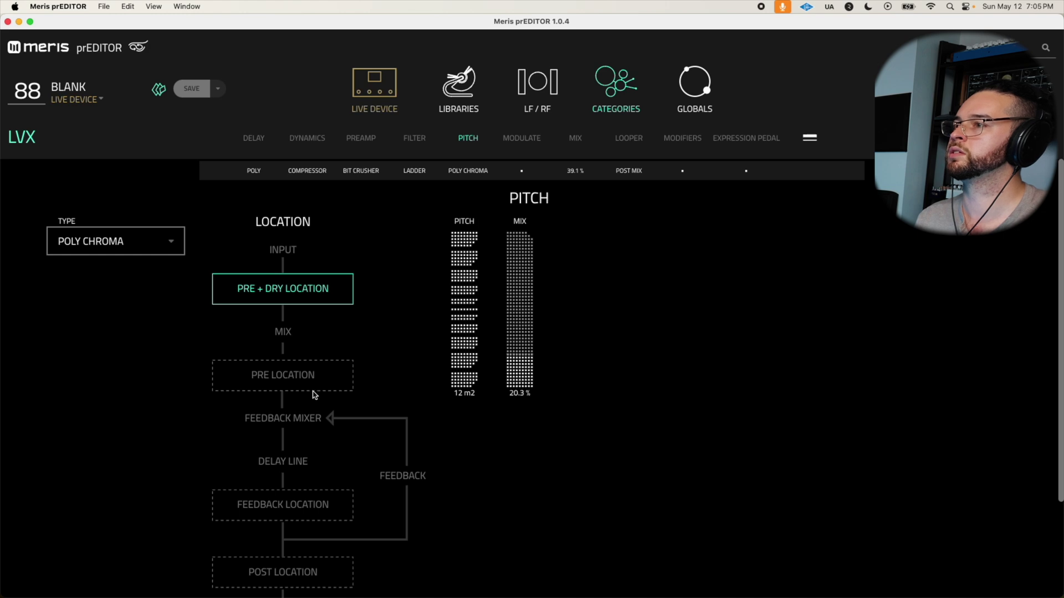
Back on the Delay page, drag the dimension slider up to 68.8%.
click(249, 144)
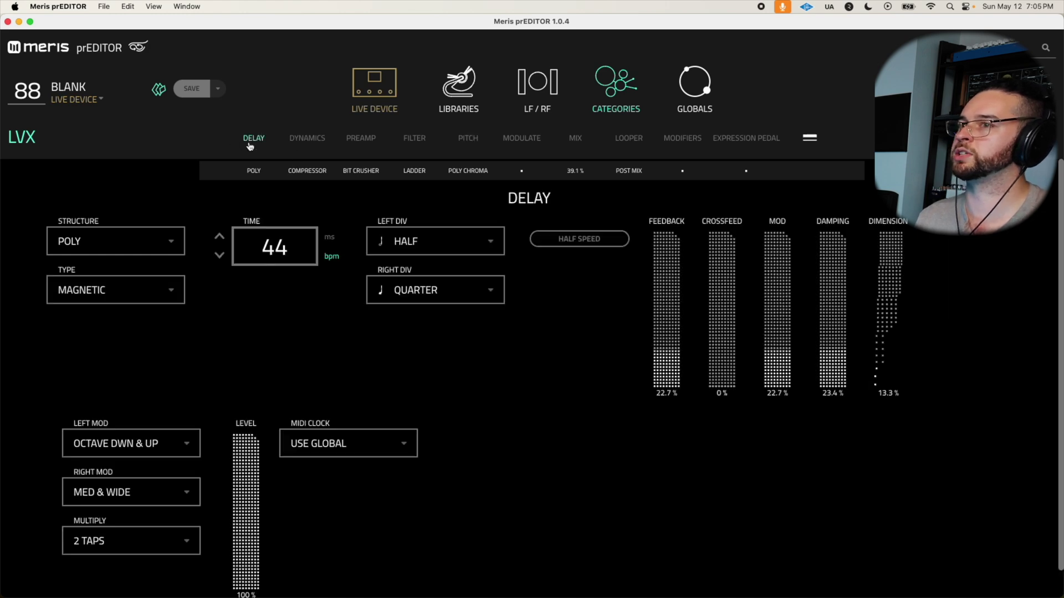
drag(903, 327, 896, 282)
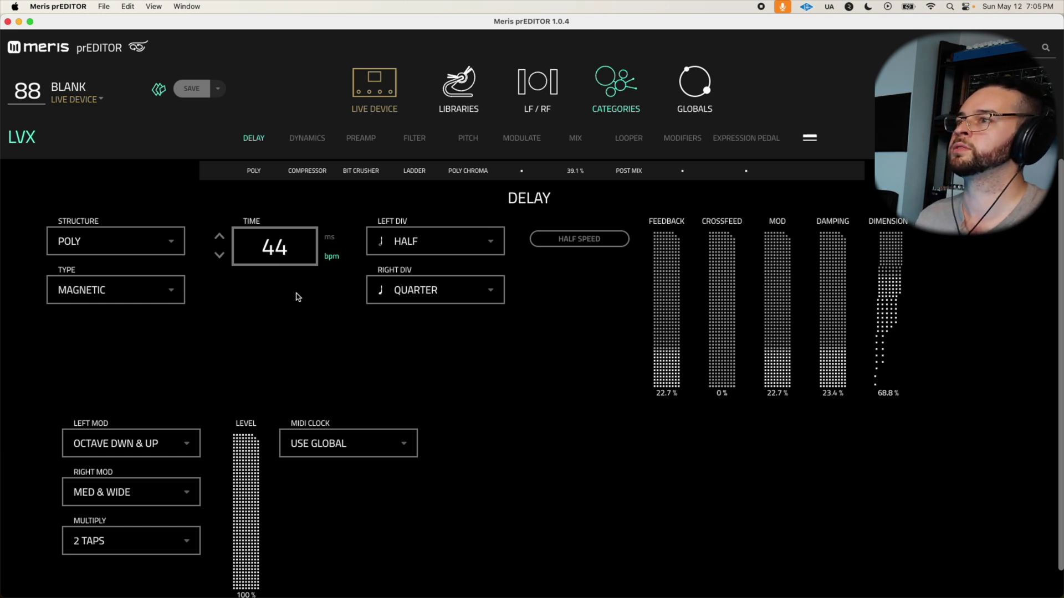
Choose Cassette as the modulation type, placed at Pre + Dry.
click(524, 139)
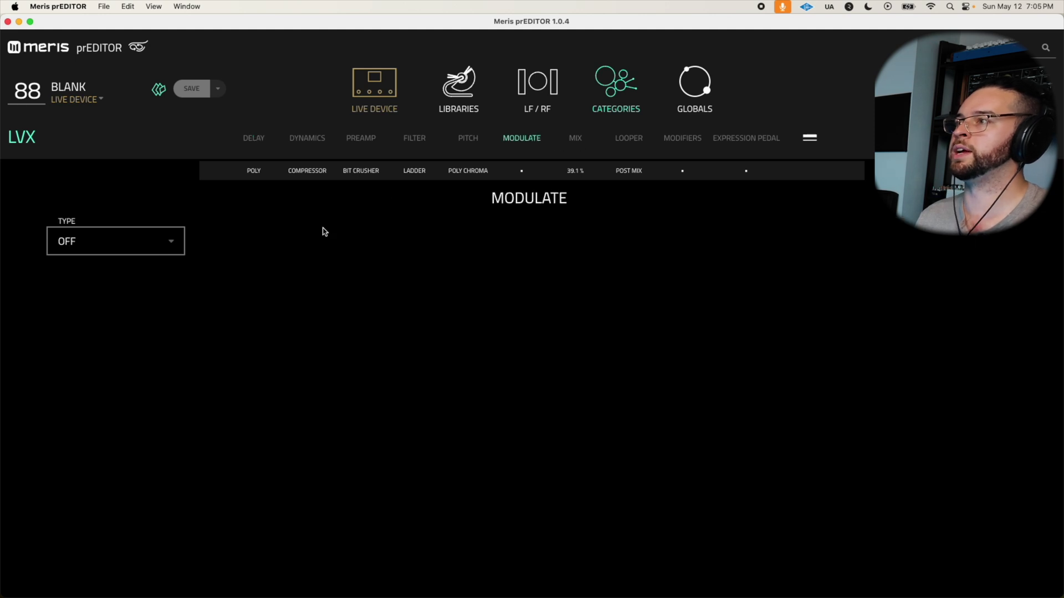
click(91, 241)
scroll(91, 349, down, 1)
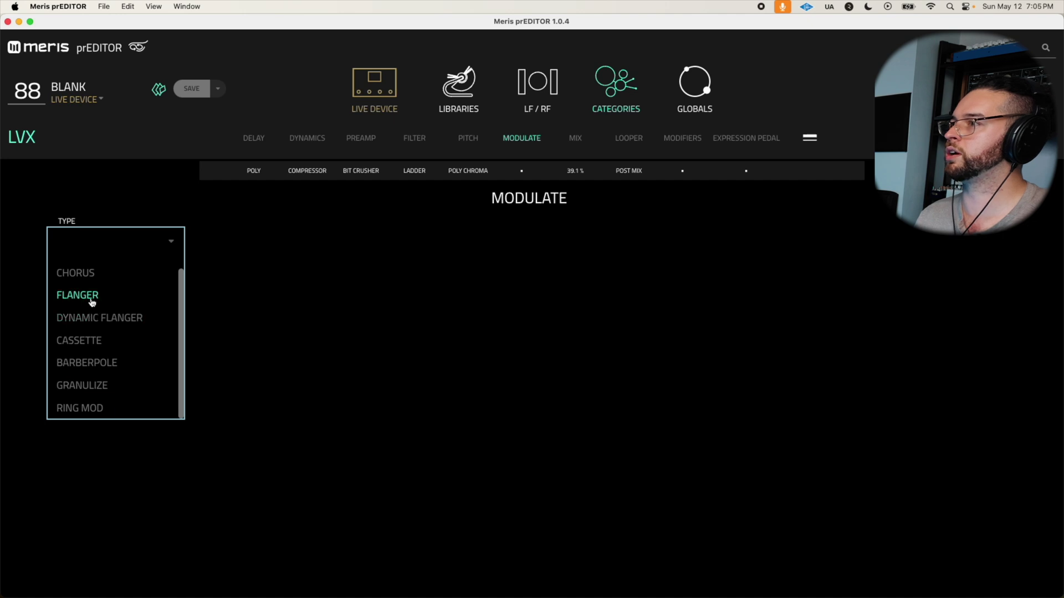
scroll(84, 293, up, 1)
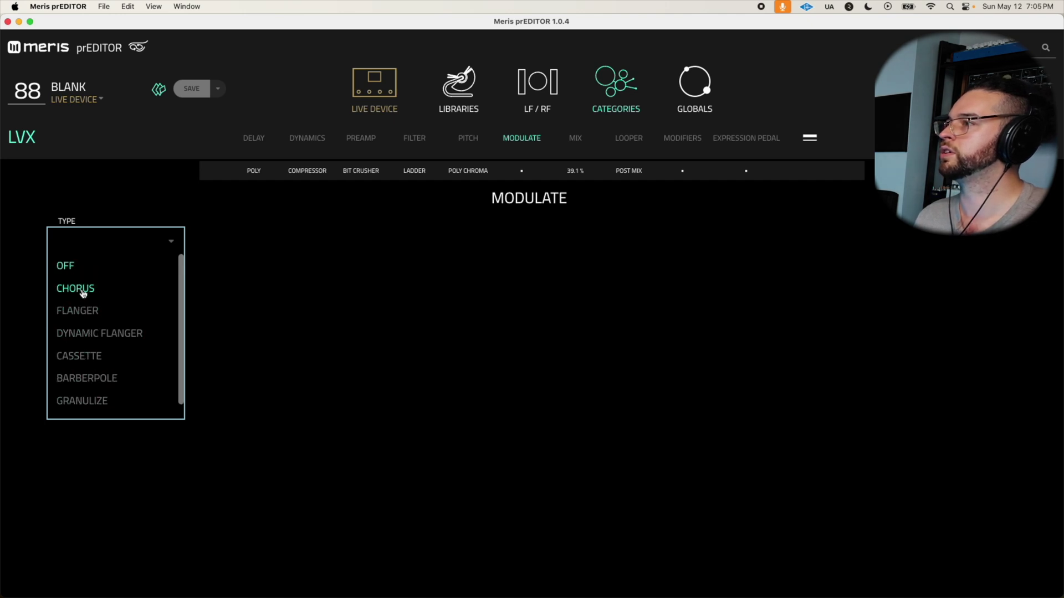
scroll(83, 363, down, 1)
click(79, 340)
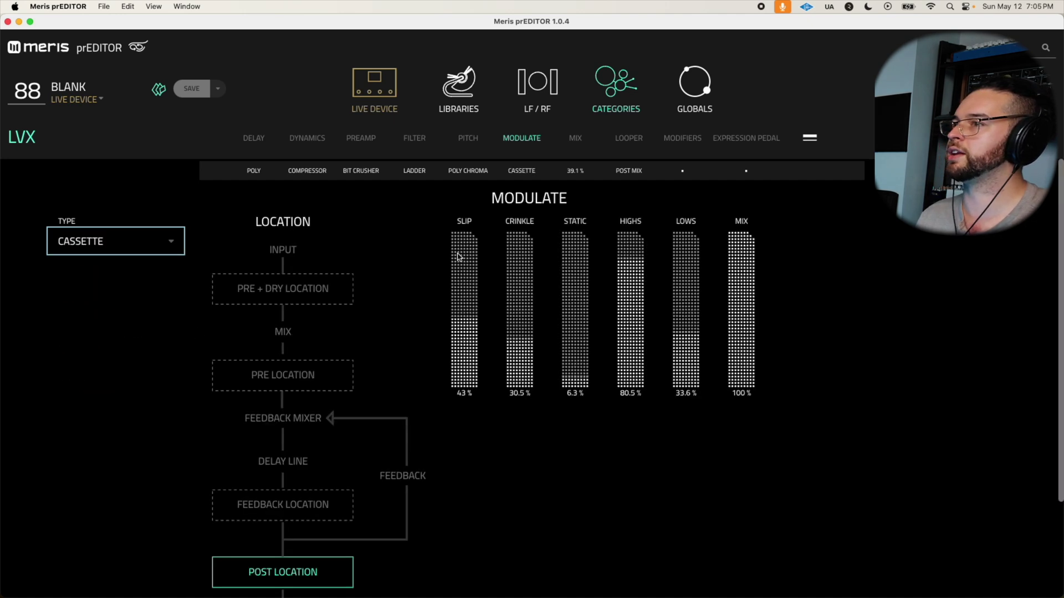
click(284, 289)
Set cassette slip to 20.3%, crinkle to 8.6%, highs to 75.8% and lows to 82%.
drag(476, 303, 520, 370)
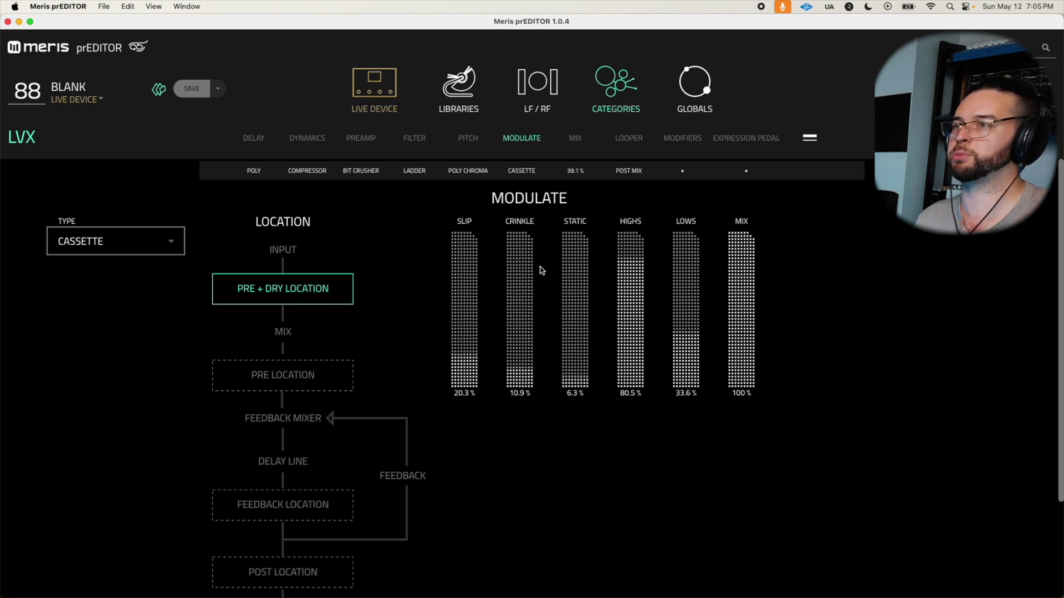
click(524, 375)
mouse_move(644, 266)
mouse_down()
mouse_move(634, 252)
mouse_move(643, 271)
mouse_up()
drag(686, 373, 743, 274)
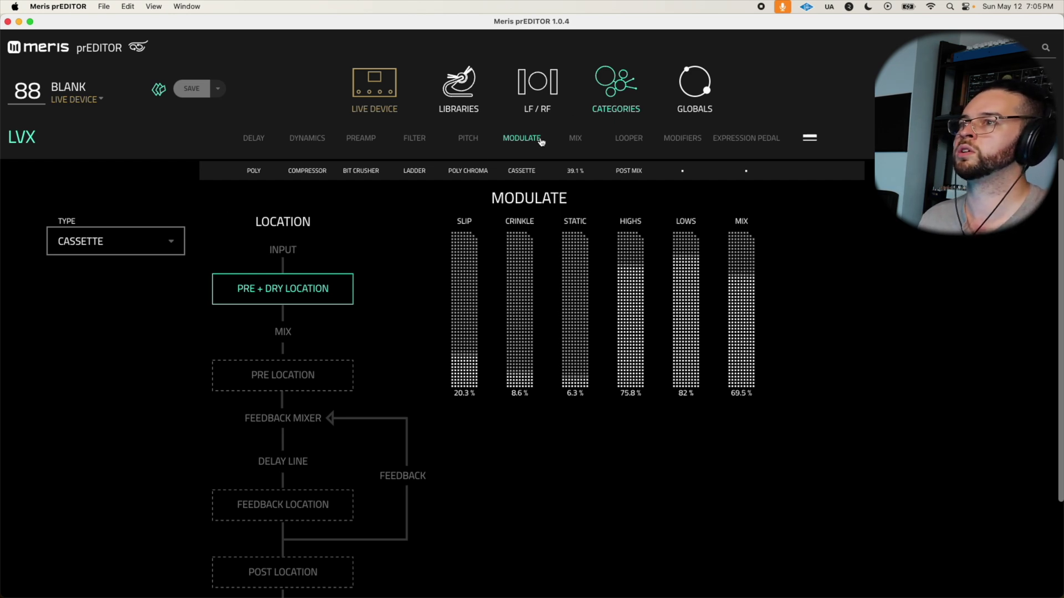
Set the mix section: dry trim 100%, wet trim -1.6%, overall mix 20.3%.
click(573, 138)
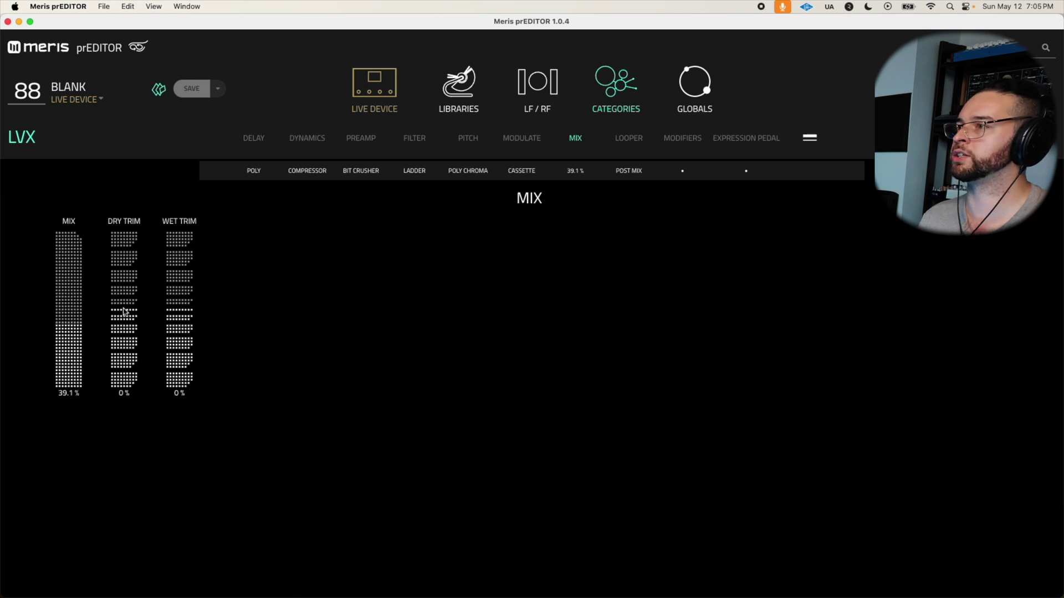
drag(124, 311, 127, 232)
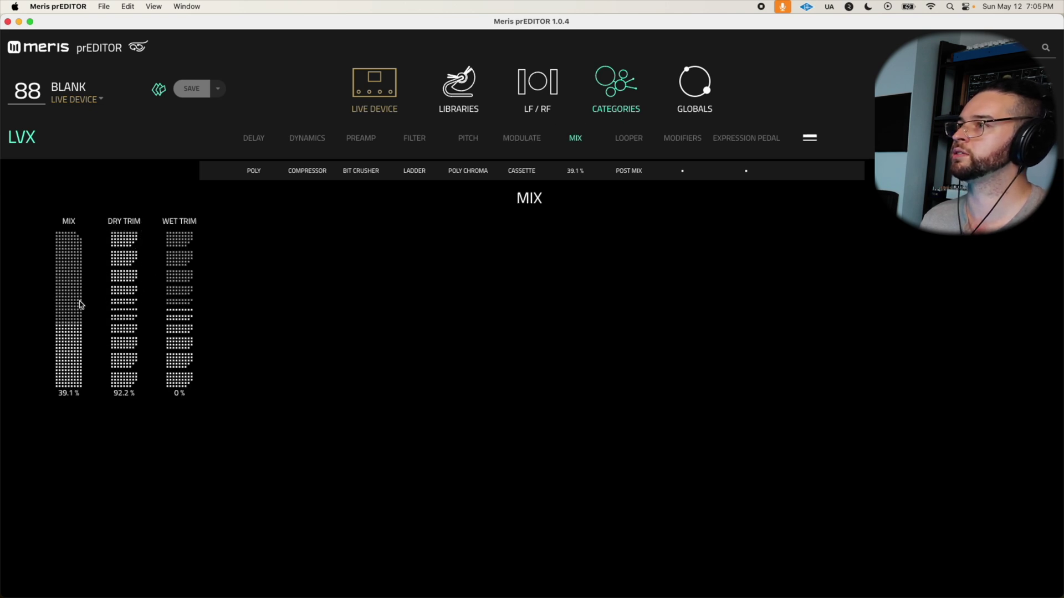
drag(81, 304, 69, 326)
drag(178, 310, 173, 311)
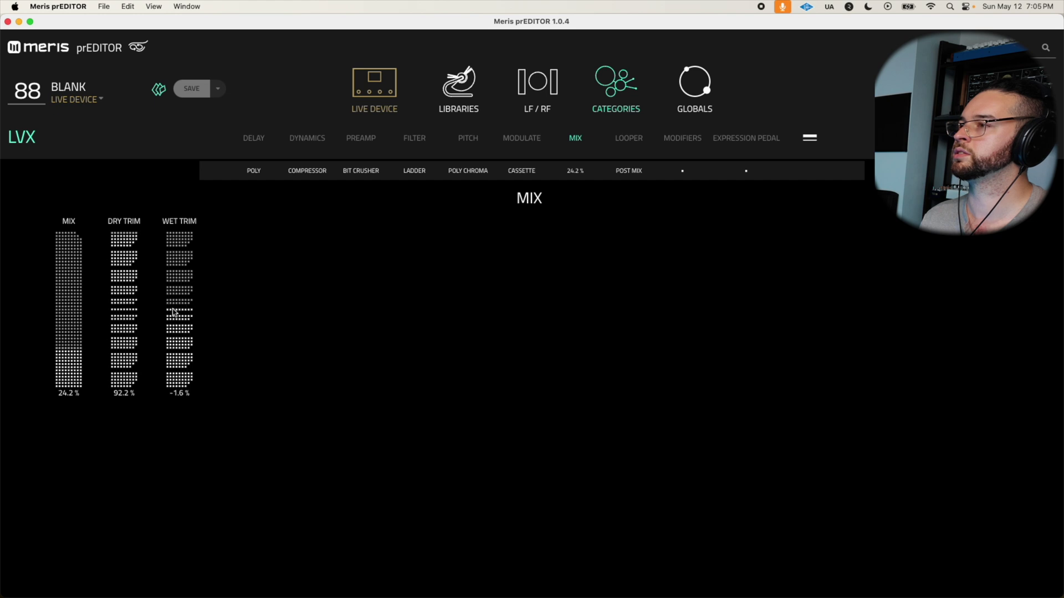
mouse_move(60, 349)
mouse_down()
mouse_move(52, 363)
mouse_move(61, 355)
mouse_up()
drag(105, 286, 119, 202)
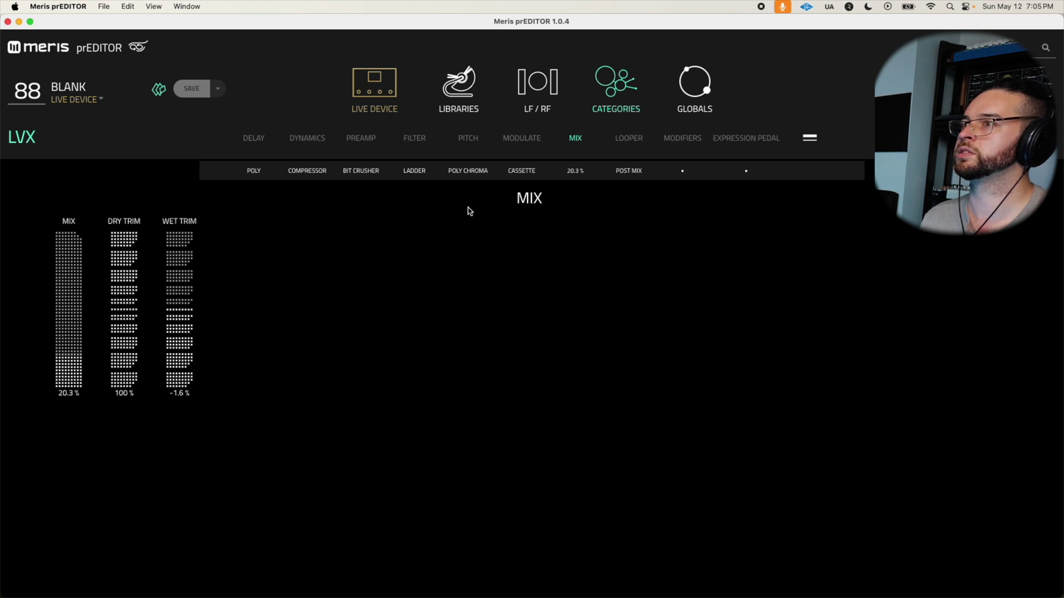
Raise the compressor gain to 10.9 dB and lower the compressor mix.
click(308, 171)
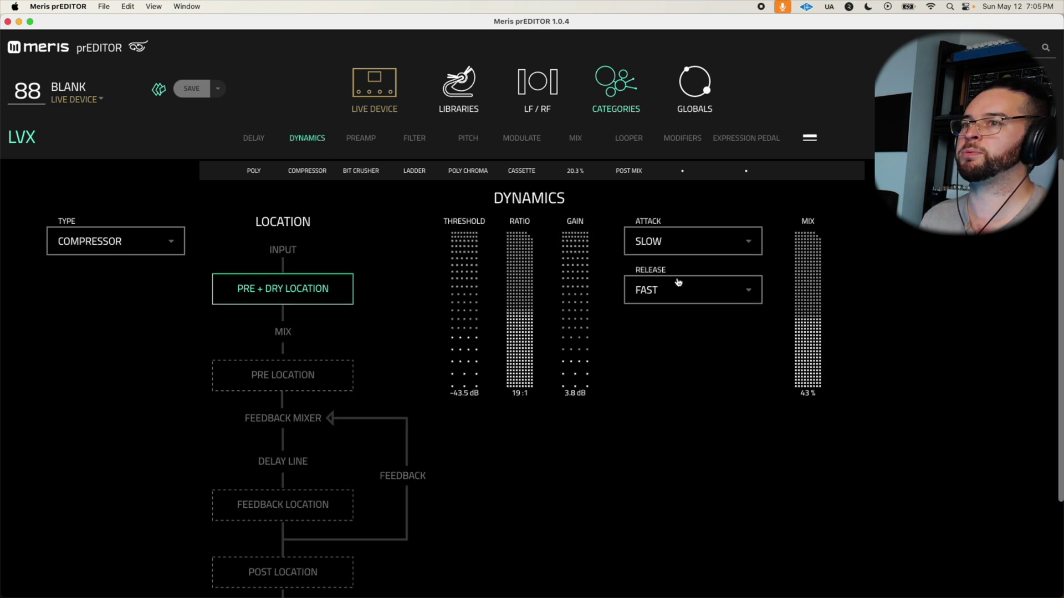
drag(585, 328, 580, 295)
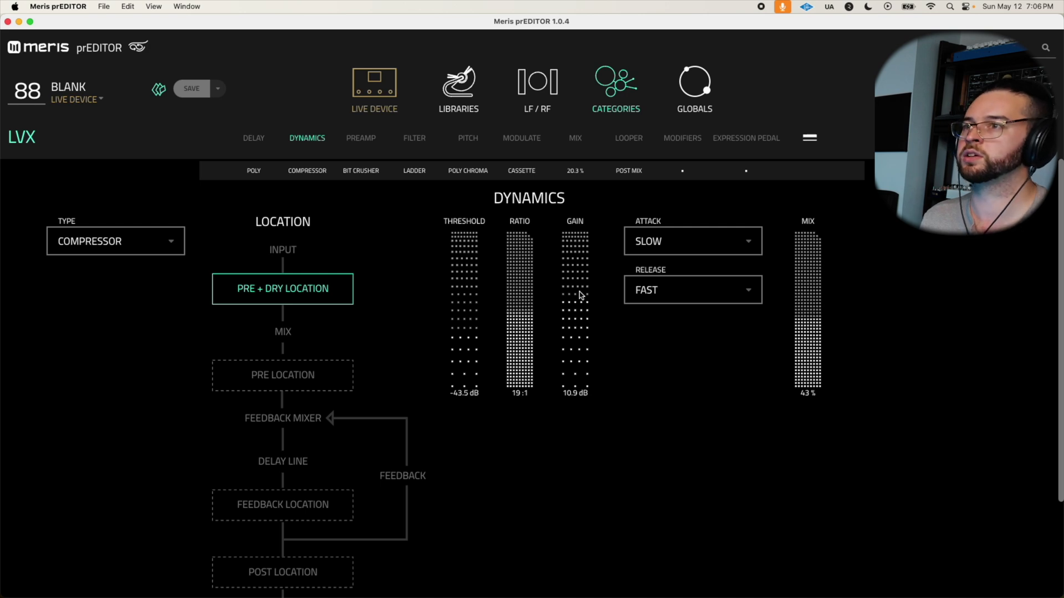
drag(811, 289, 814, 323)
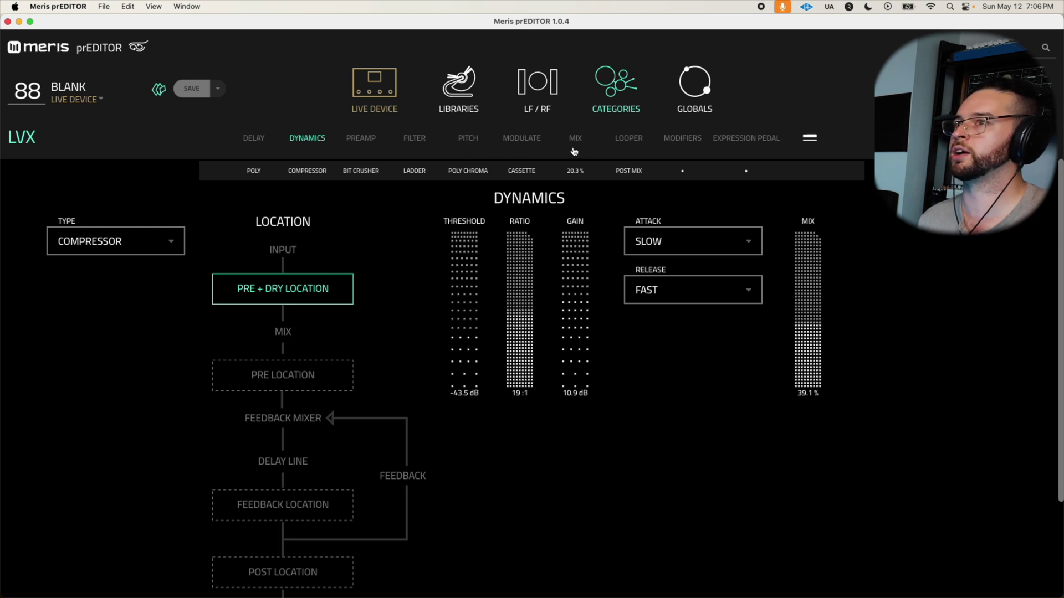
click(521, 138)
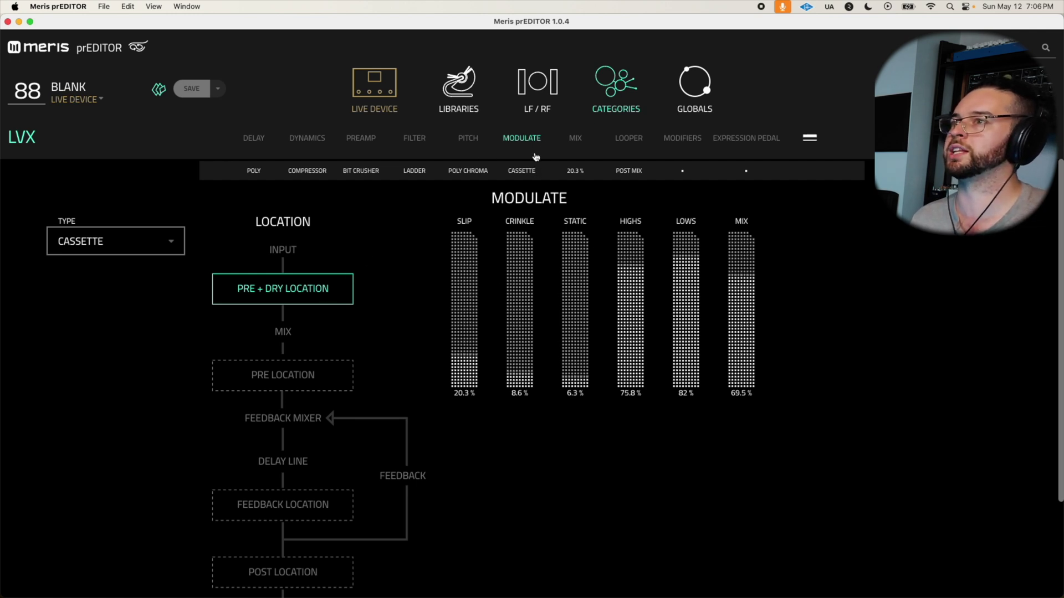
Assign the step sequencer to PITCH: PITCH.
click(574, 142)
click(680, 140)
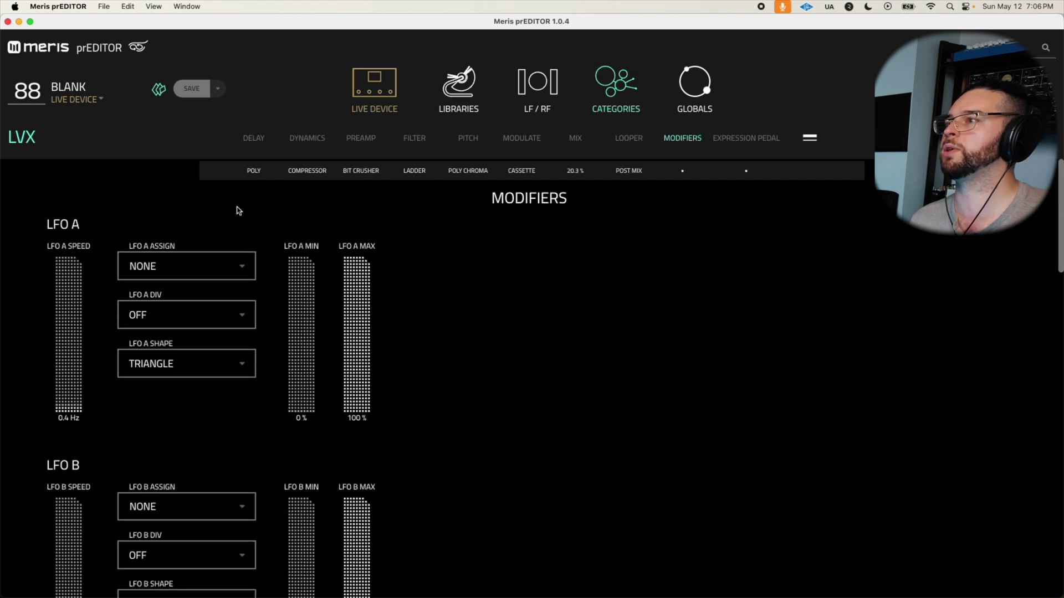
scroll(55, 295, down, 2)
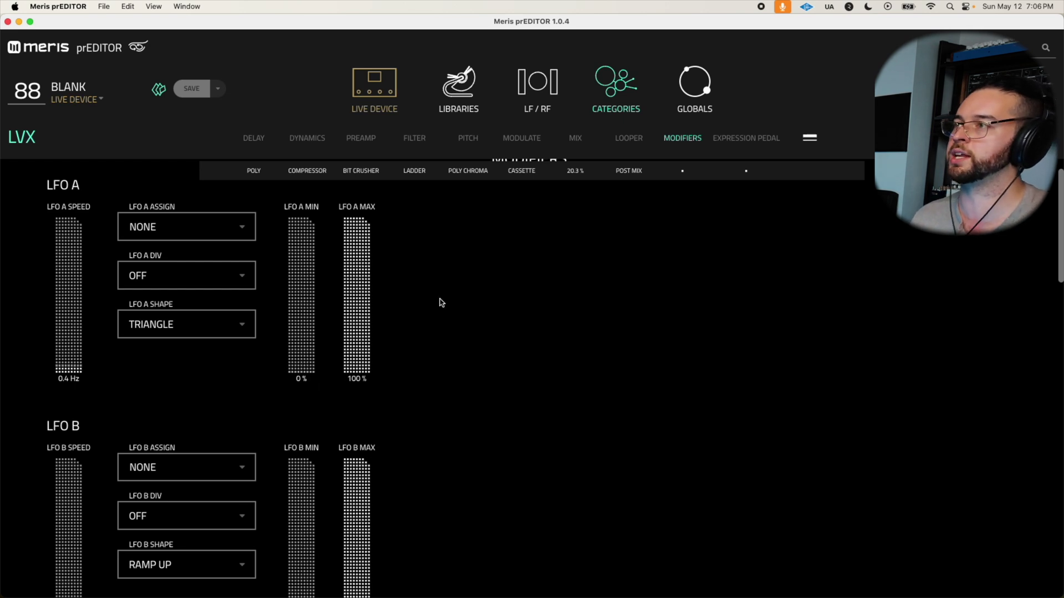
scroll(225, 302, down, 10)
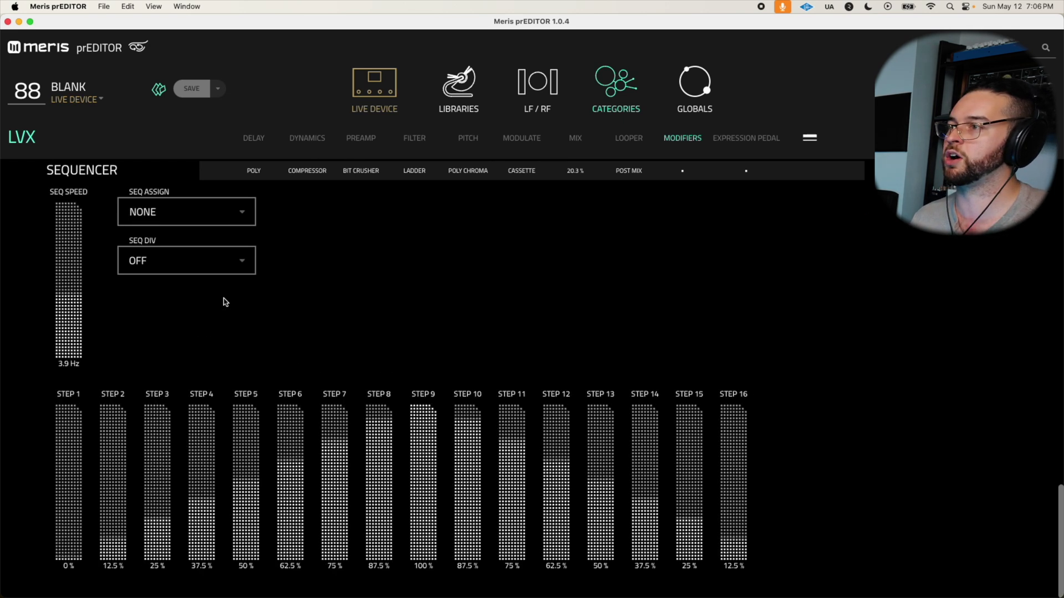
click(183, 220)
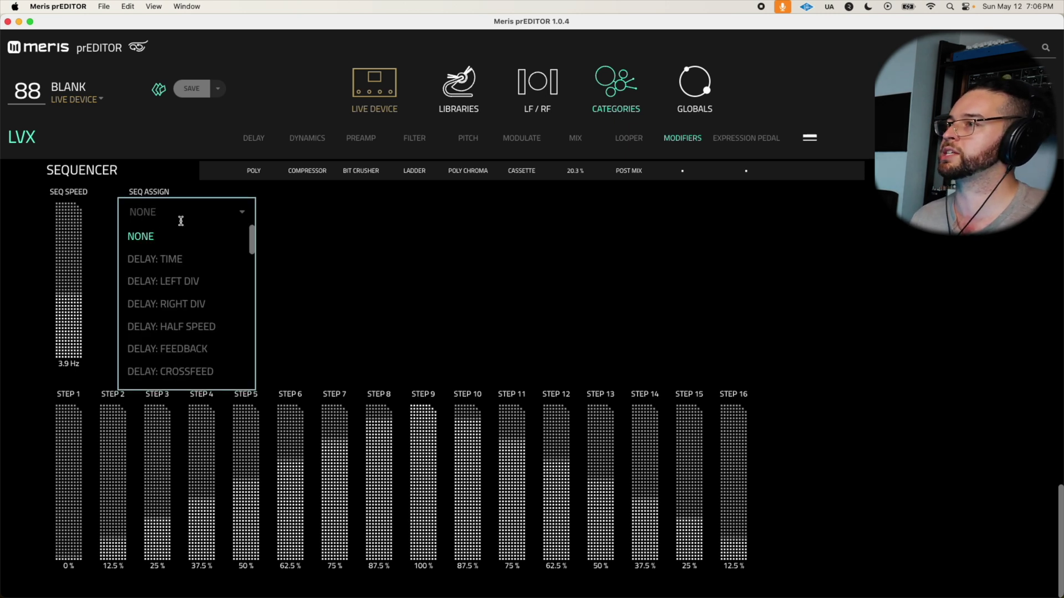
scroll(180, 304, down, 10)
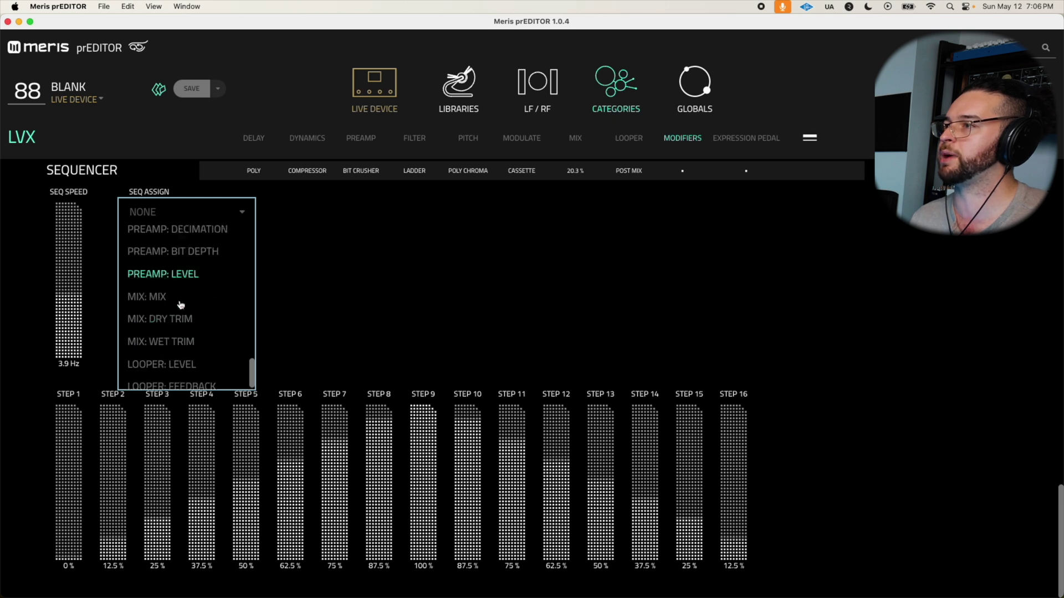
scroll(167, 250, up, 2)
click(166, 250)
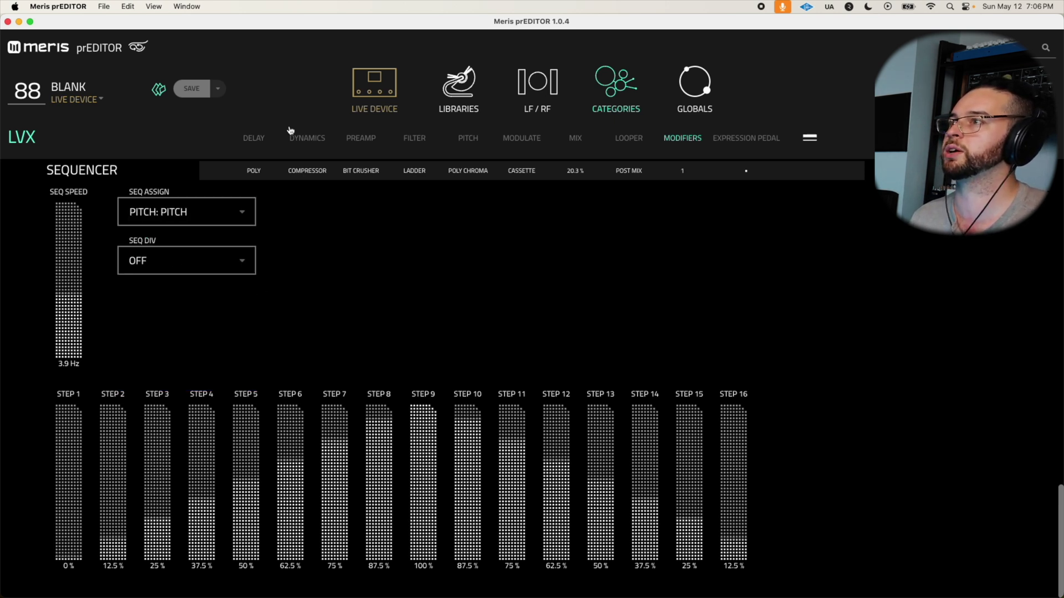
Turn the cassette modulation mix down to 0%.
click(480, 141)
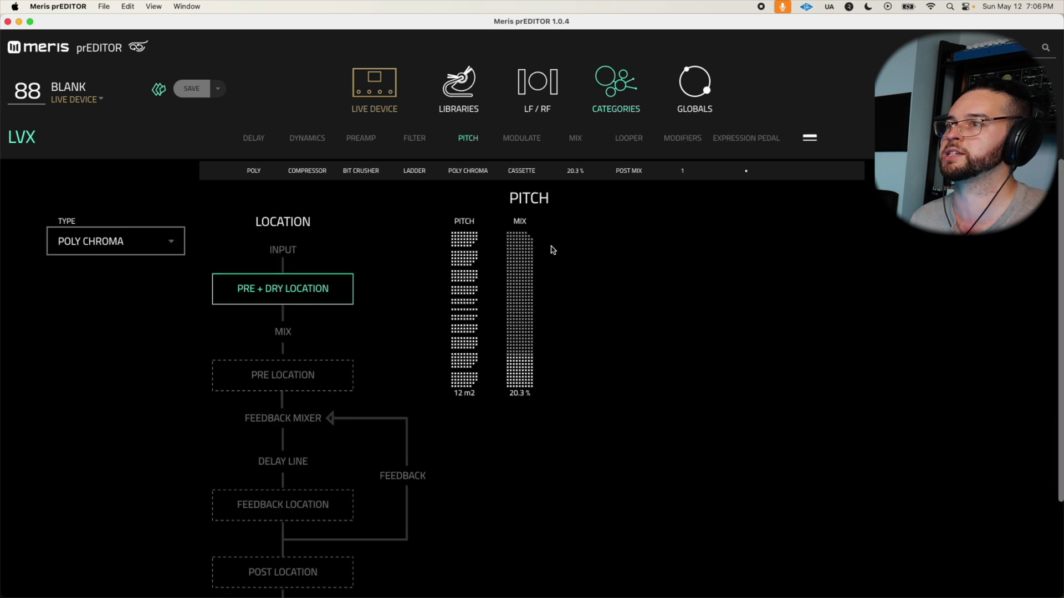
click(527, 141)
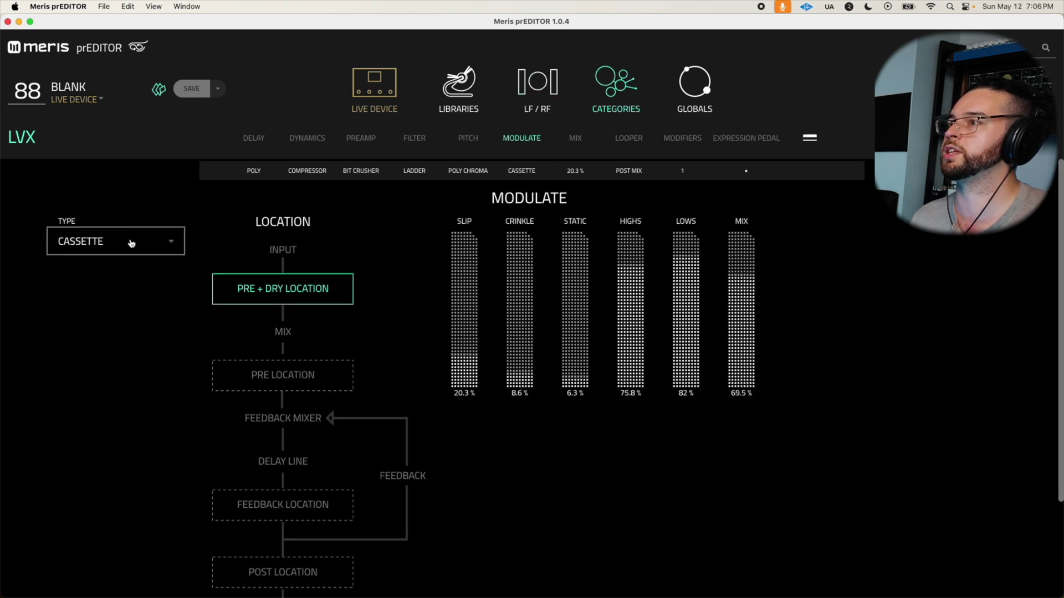
drag(755, 286, 751, 468)
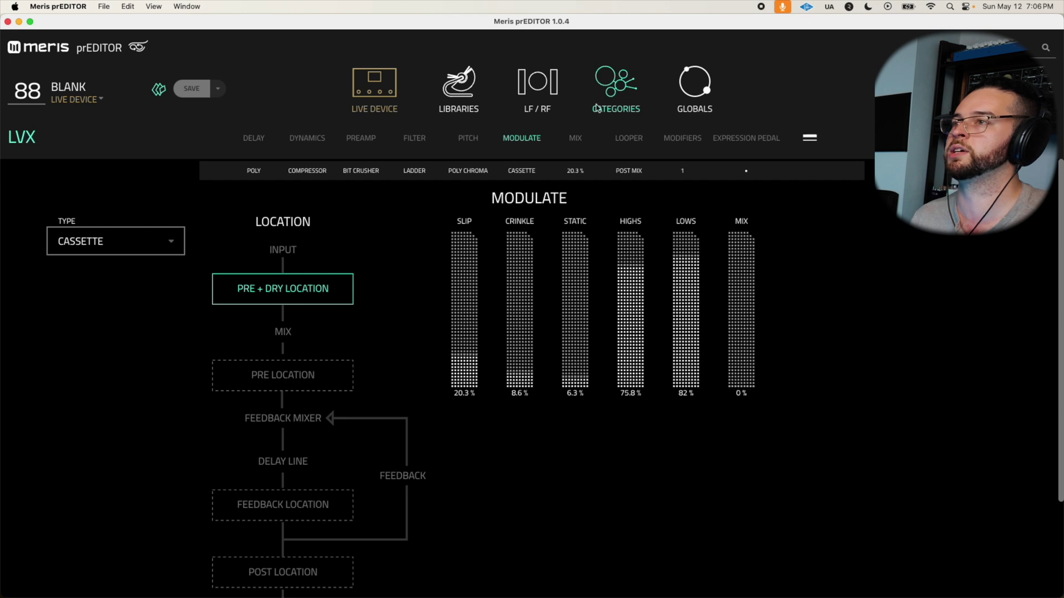
Set the sequencer division to Sixteenth.
click(577, 141)
click(682, 142)
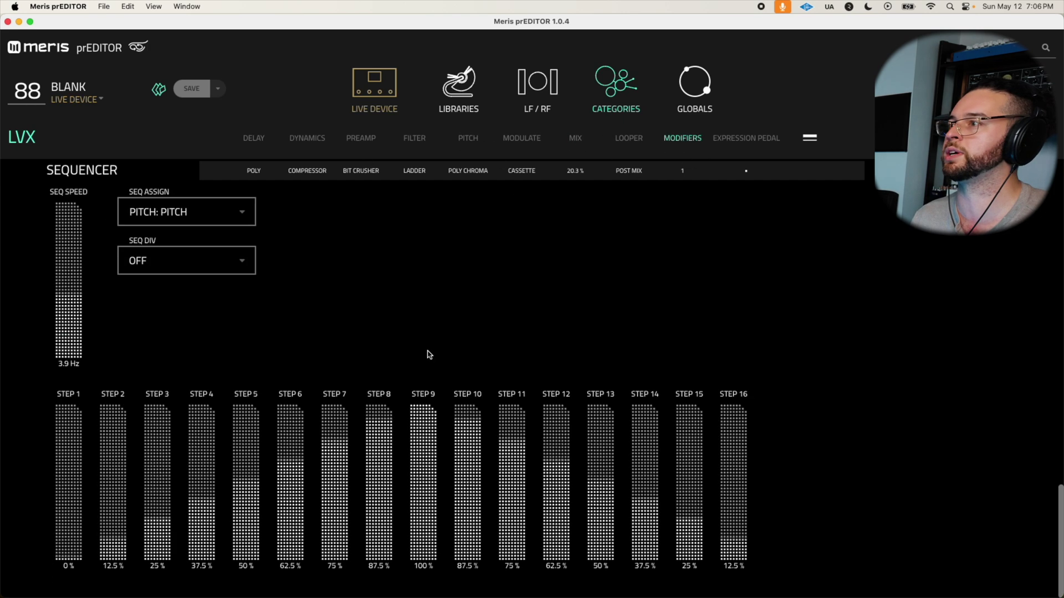
click(155, 264)
scroll(148, 383, down, 3)
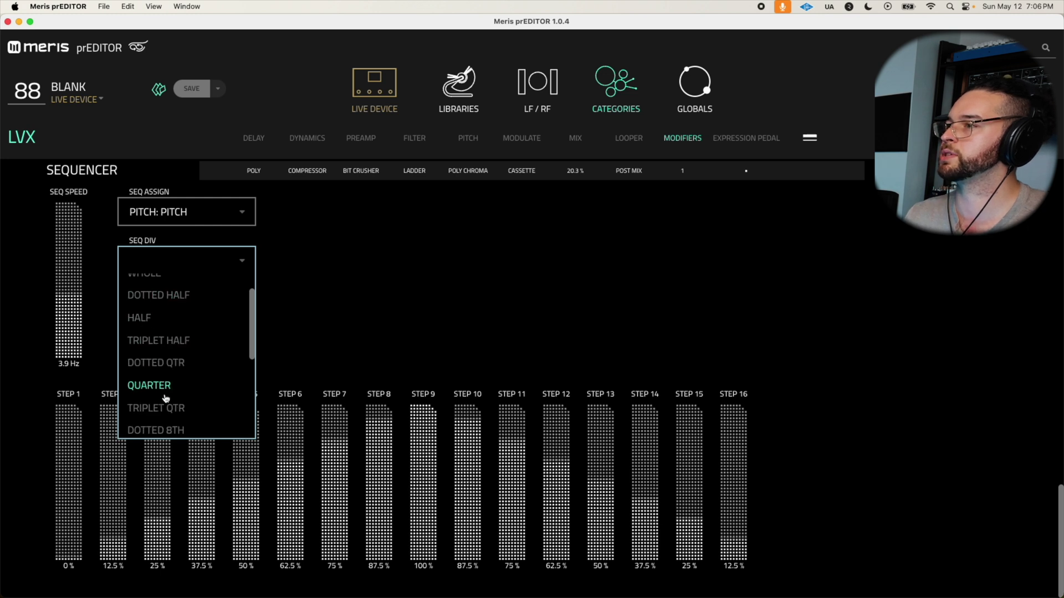
scroll(161, 404, down, 5)
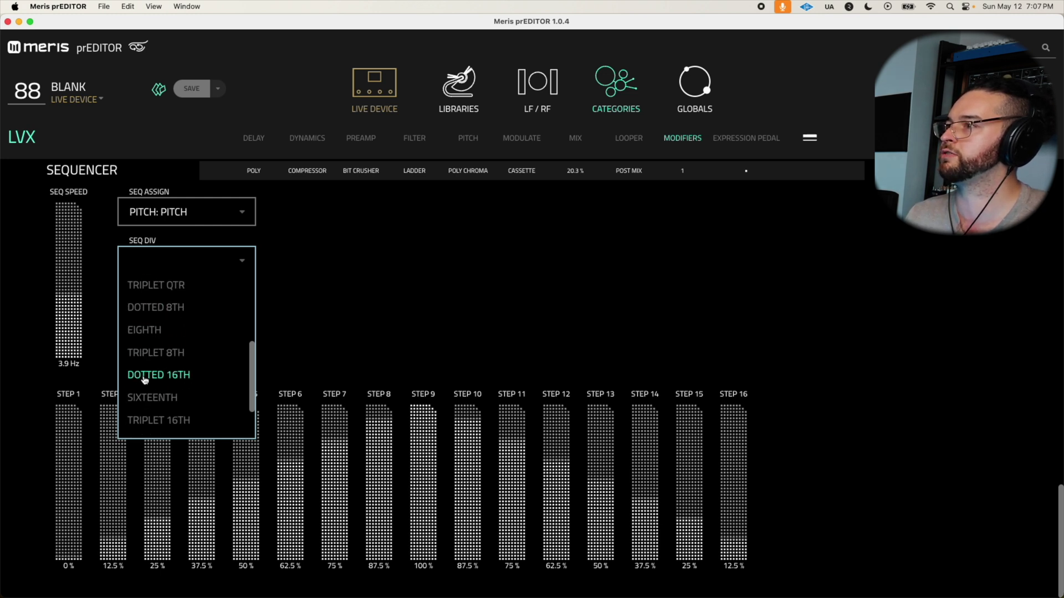
click(158, 396)
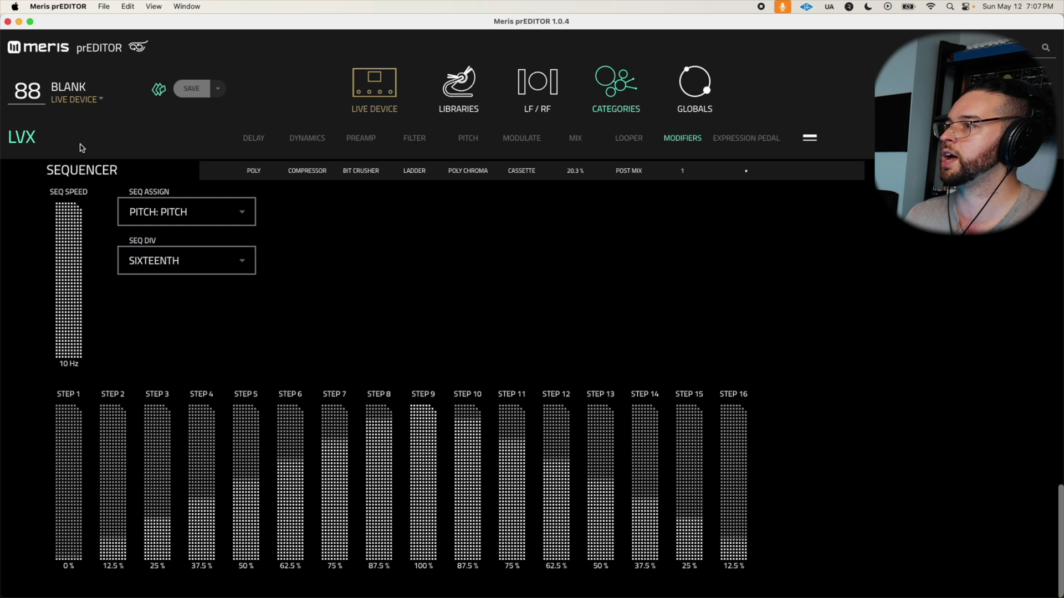
Shape the sequencer pattern: step 1 at 0%, steps 2 and 4 near 50%, step 6 about 50%.
click(68, 554)
click(67, 554)
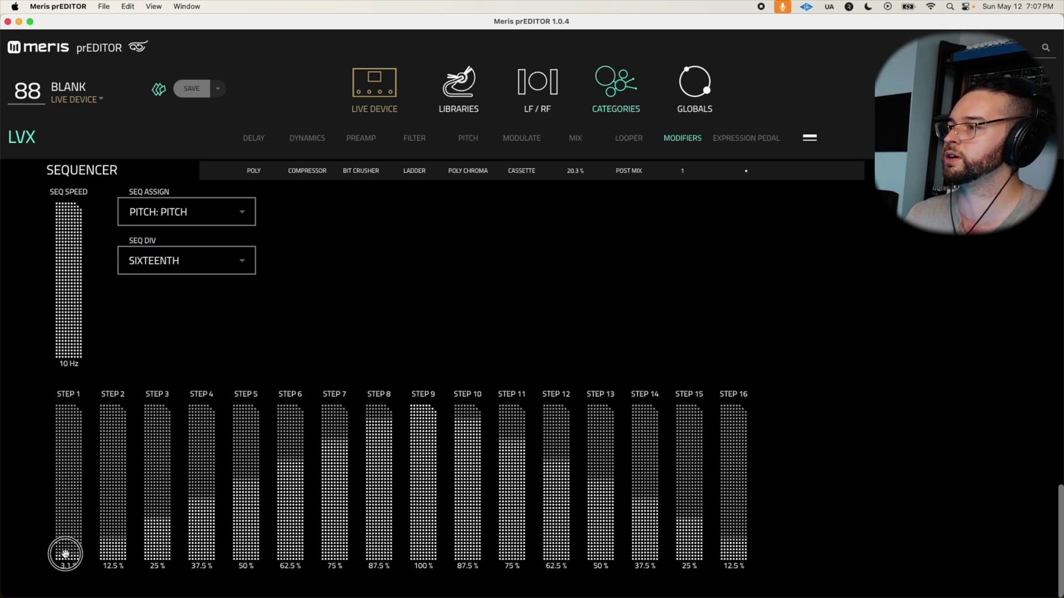
click(65, 558)
drag(117, 468, 175, 330)
drag(197, 469, 247, 557)
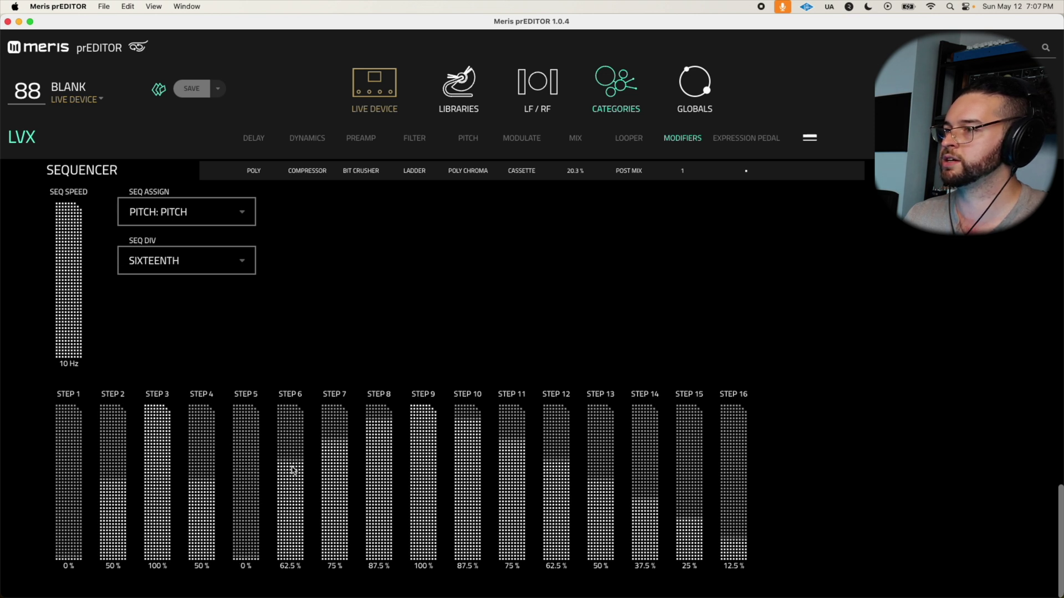
mouse_move(291, 470)
mouse_down()
mouse_move(349, 358)
mouse_move(418, 560)
mouse_move(475, 479)
mouse_move(641, 480)
mouse_move(688, 435)
mouse_move(742, 481)
mouse_up()
click(465, 139)
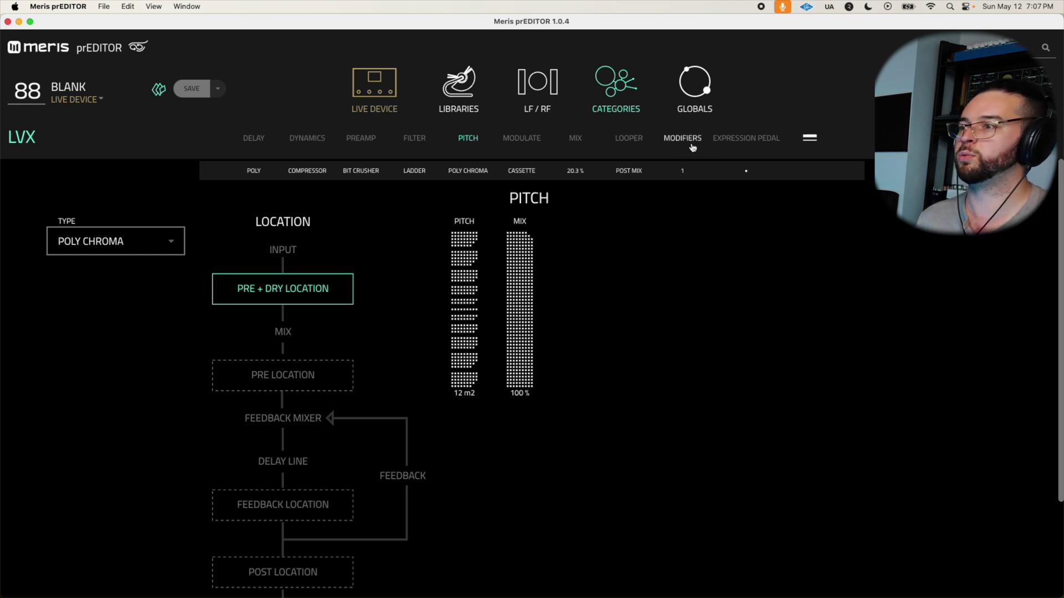
Finish sequencer steps 7–16 and bring the Poly Chroma pitch mix from 100% to 60.2%.
click(689, 144)
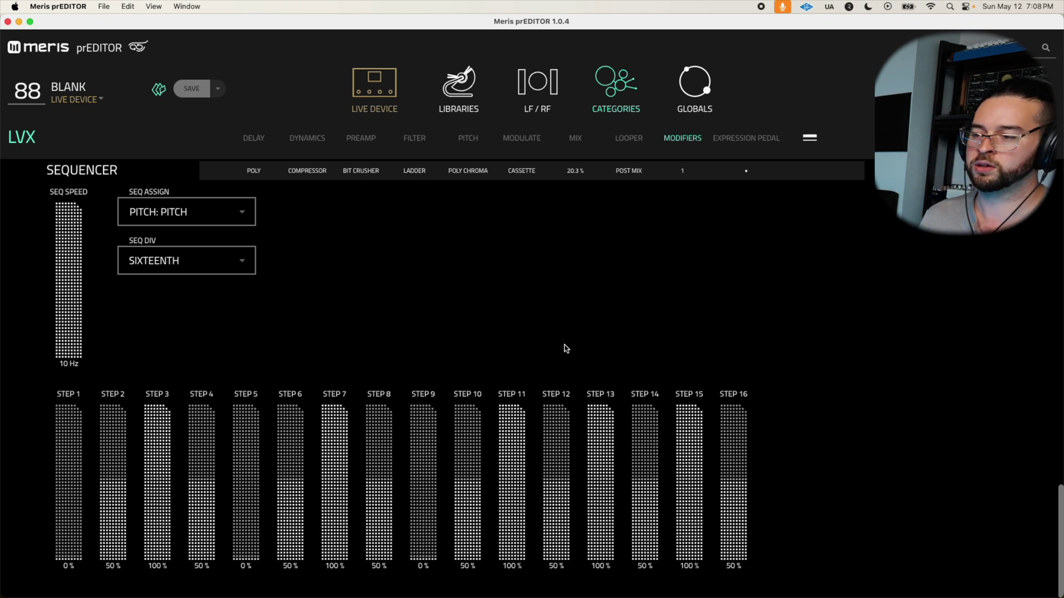
click(468, 138)
drag(520, 254, 523, 324)
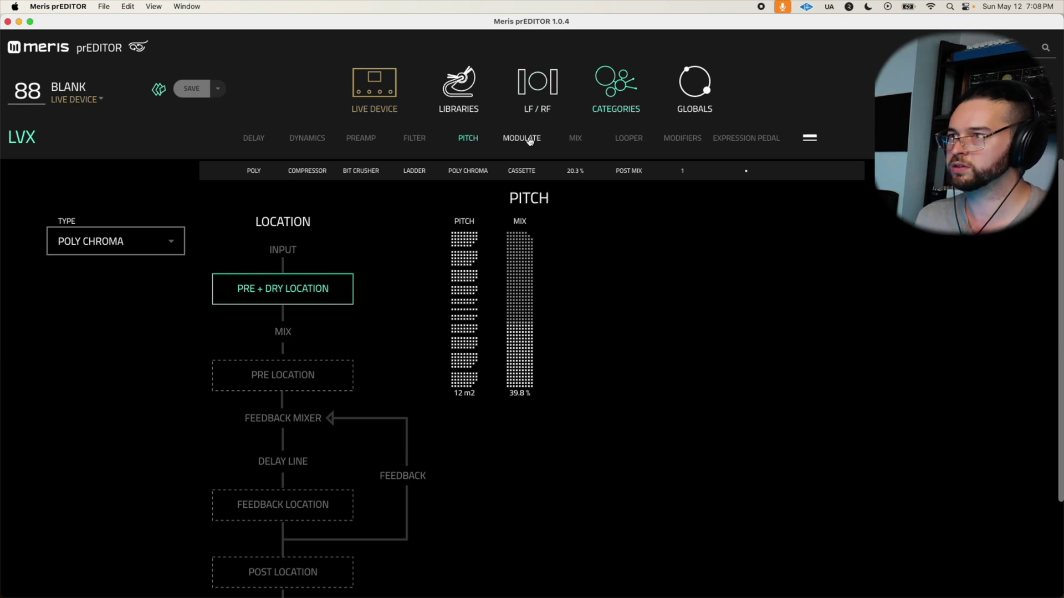
drag(520, 276, 522, 290)
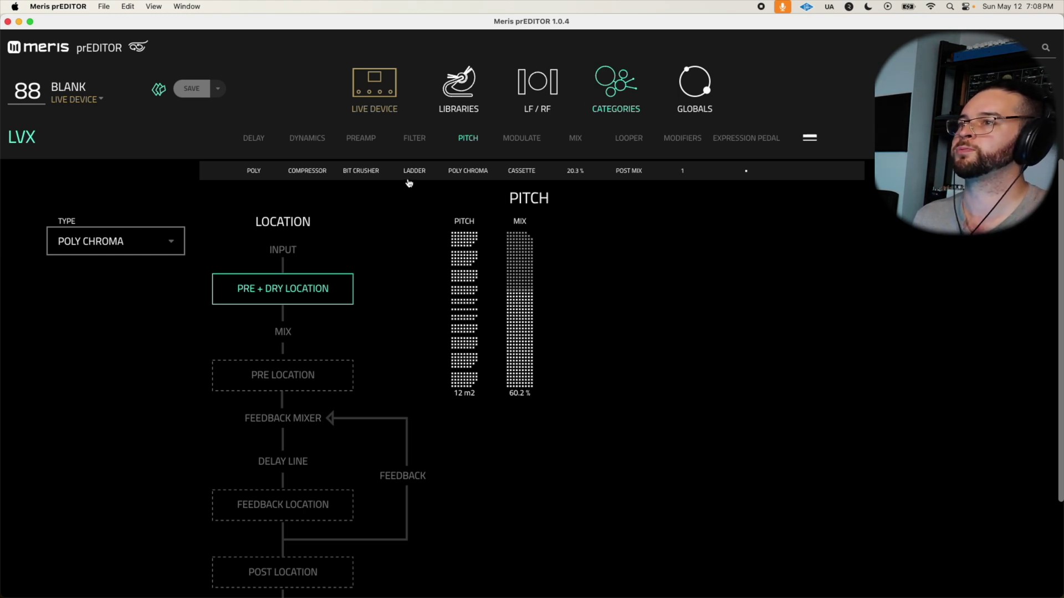
Raise the cassette modulation mix to 76.6%.
click(521, 139)
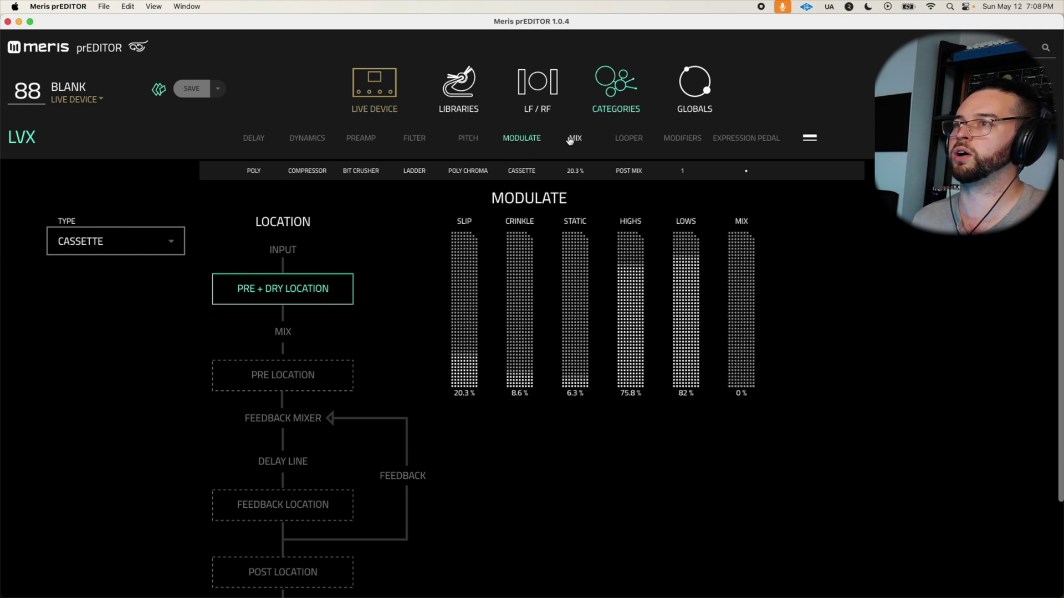
click(576, 139)
click(529, 140)
drag(739, 336, 743, 269)
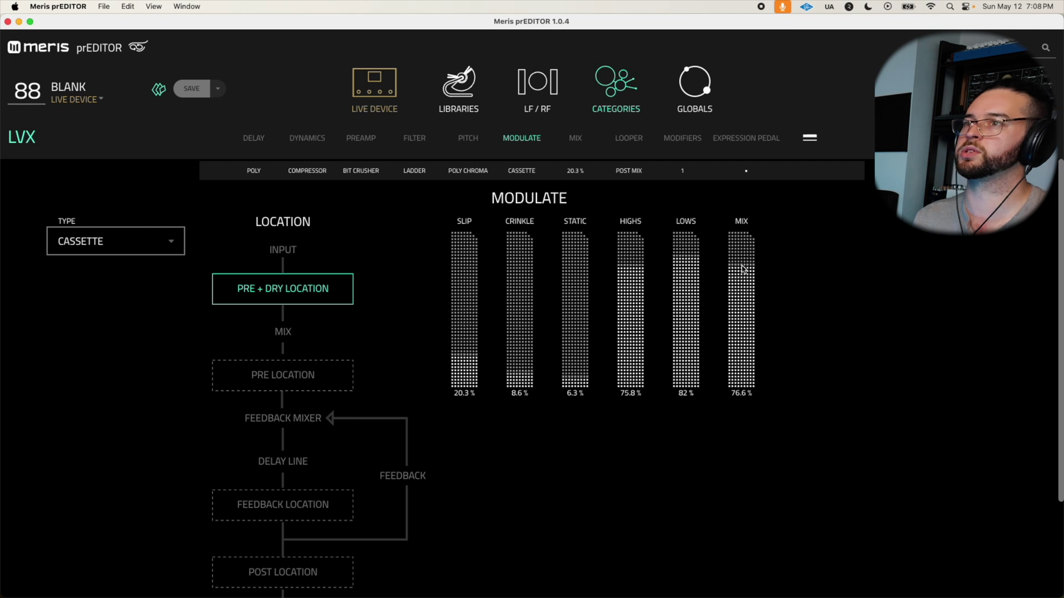
Review the modifier settings page, then go back to the delay settings.
click(682, 138)
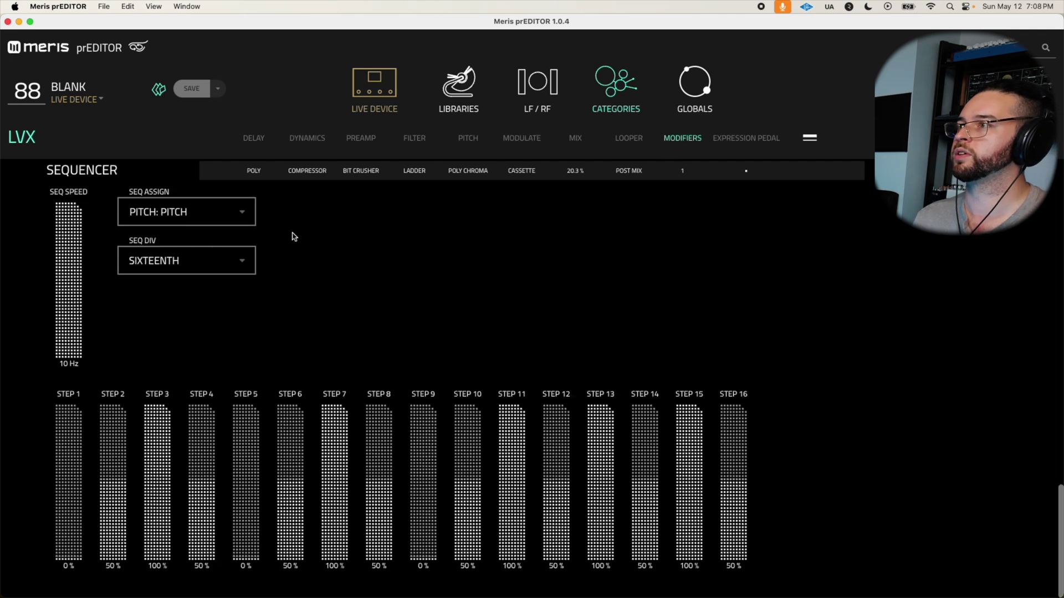
scroll(57, 258, down, 10)
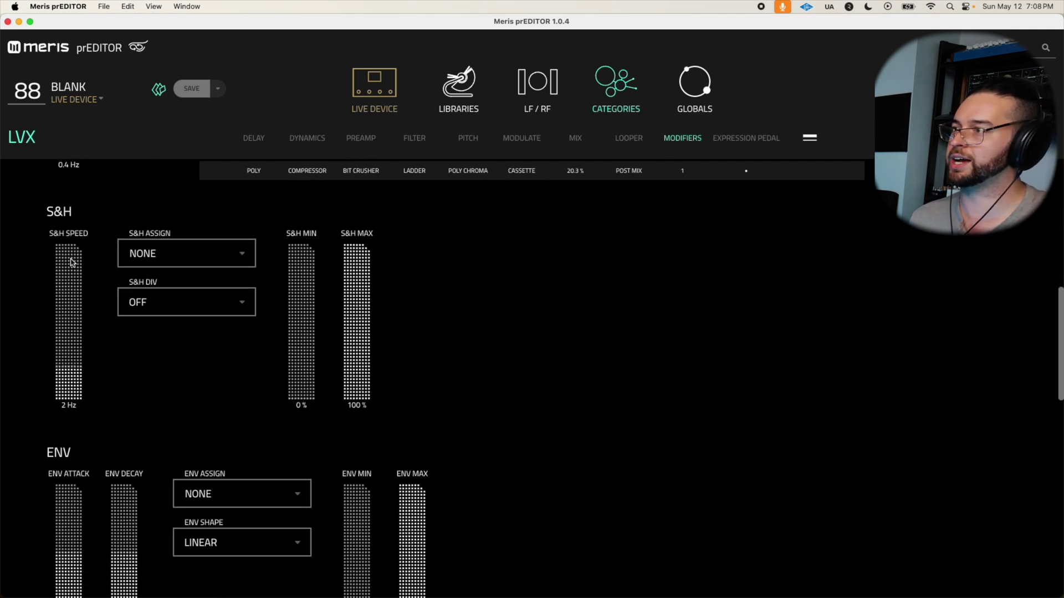
scroll(72, 304, up, 10)
scroll(64, 279, down, 10)
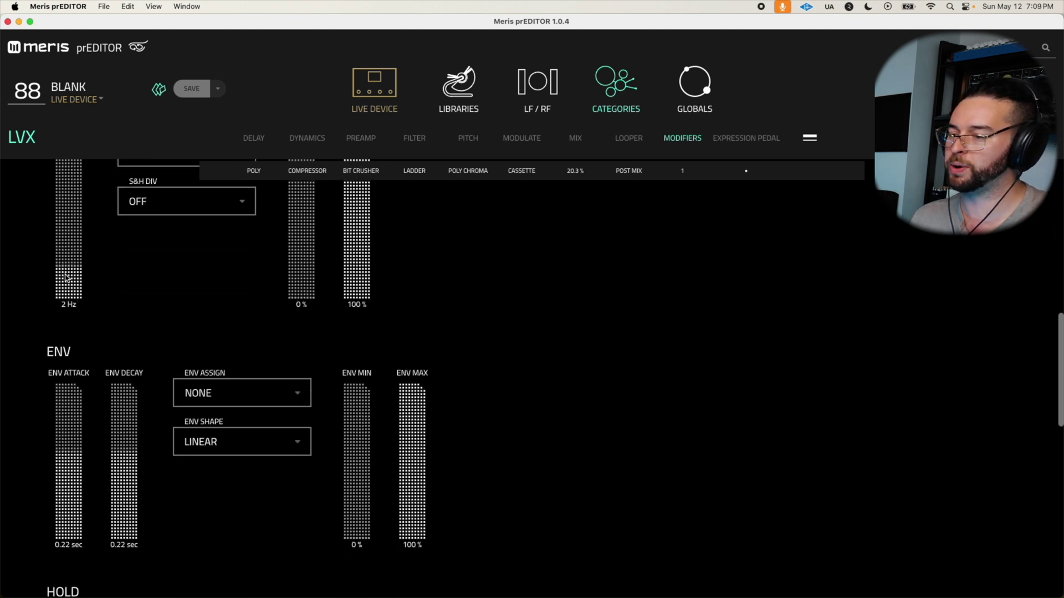
scroll(105, 308, down, 15)
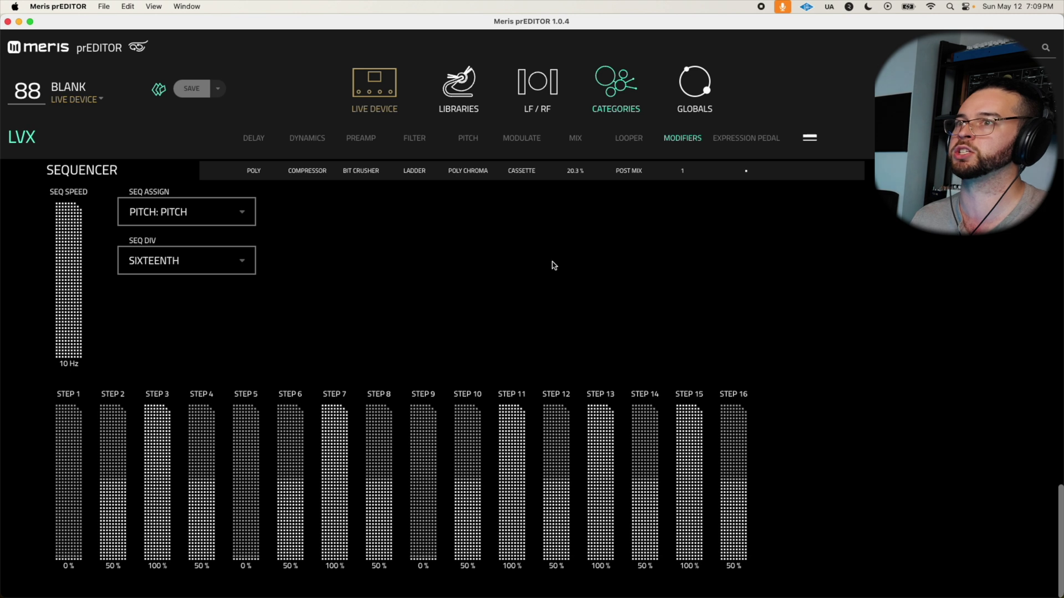
scroll(550, 264, up, 20)
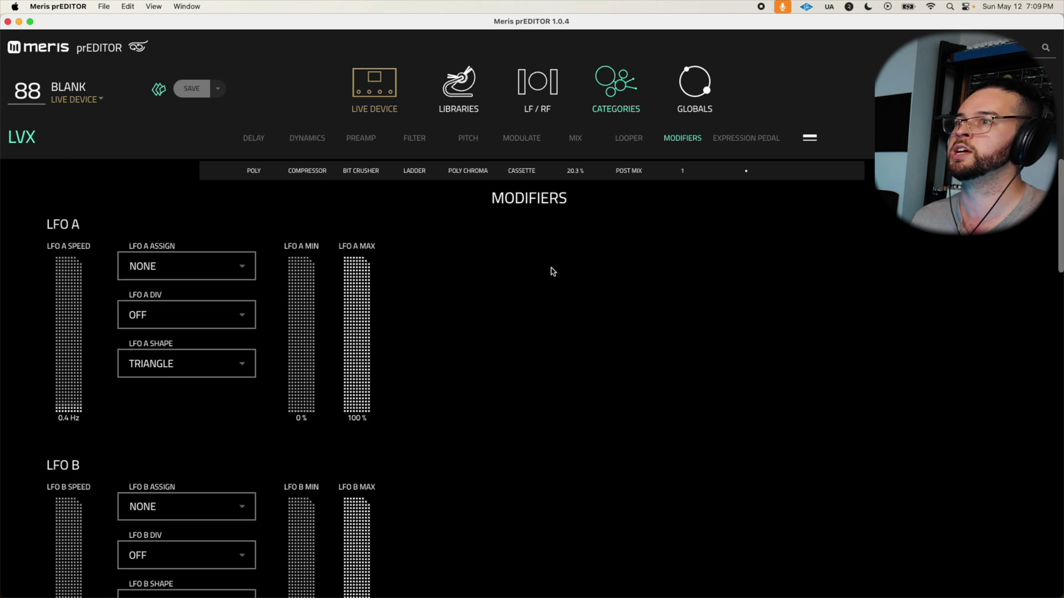
click(252, 139)
Replace the preset name BLANK with 'SEQUENCE JUMPS'.
click(87, 89)
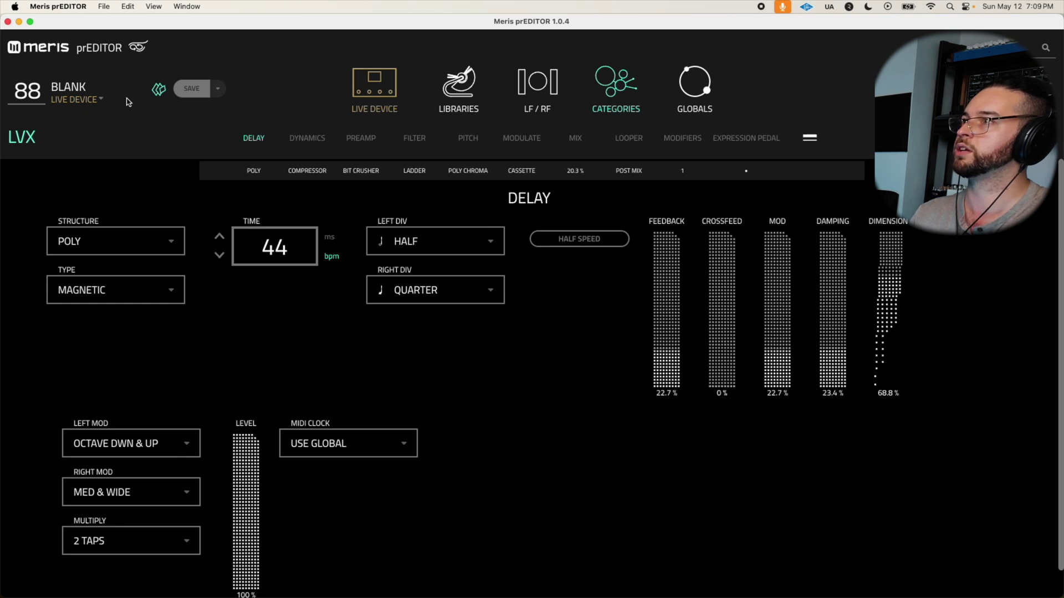
key(BackSpace)
key(BackSpace)
key(BackSpace)
key(BackSpace)
key(BackSpace)
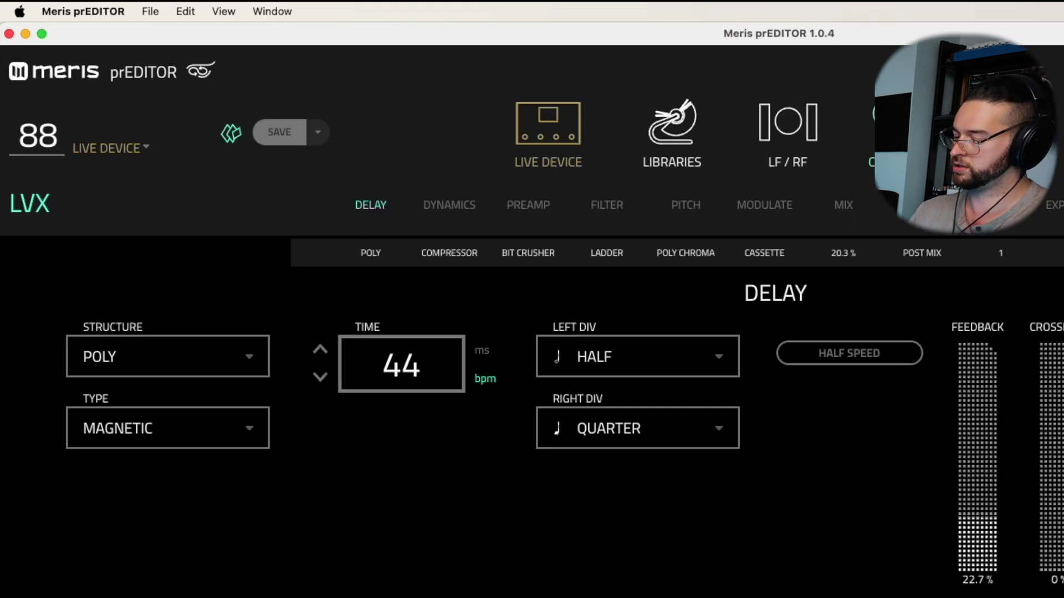
text(SEQUENCE)
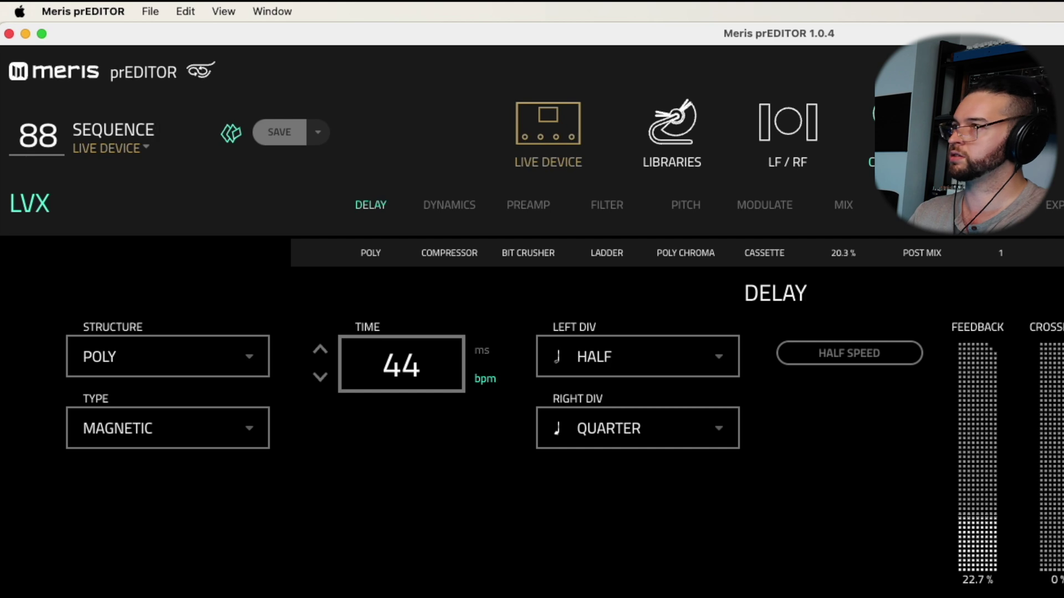
text( JUMPS)
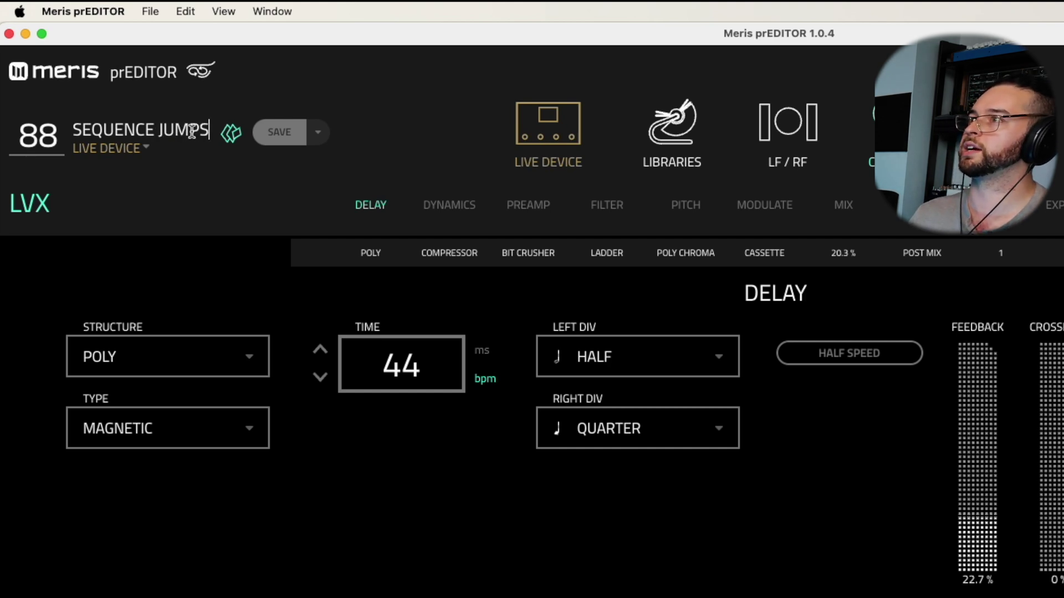